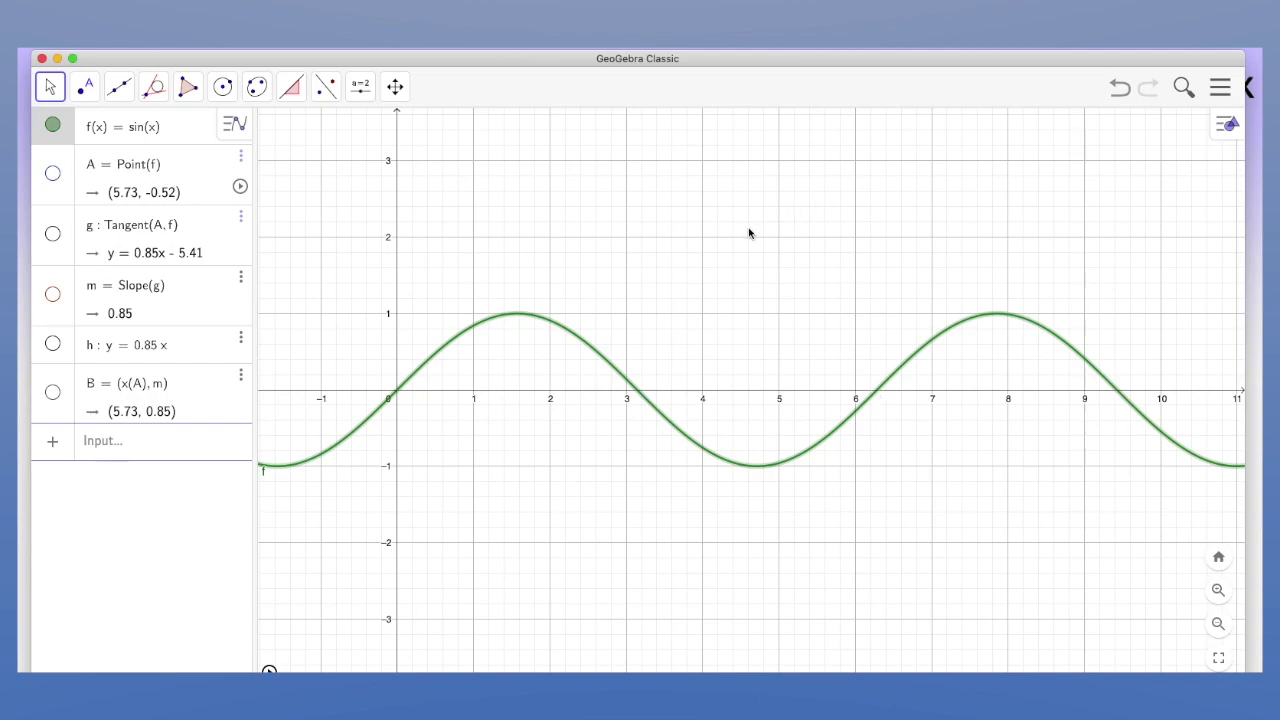
Show point A on the sine curve and move it along the curve to about (1.32, 0.97)
scroll(748, 233, right, 2)
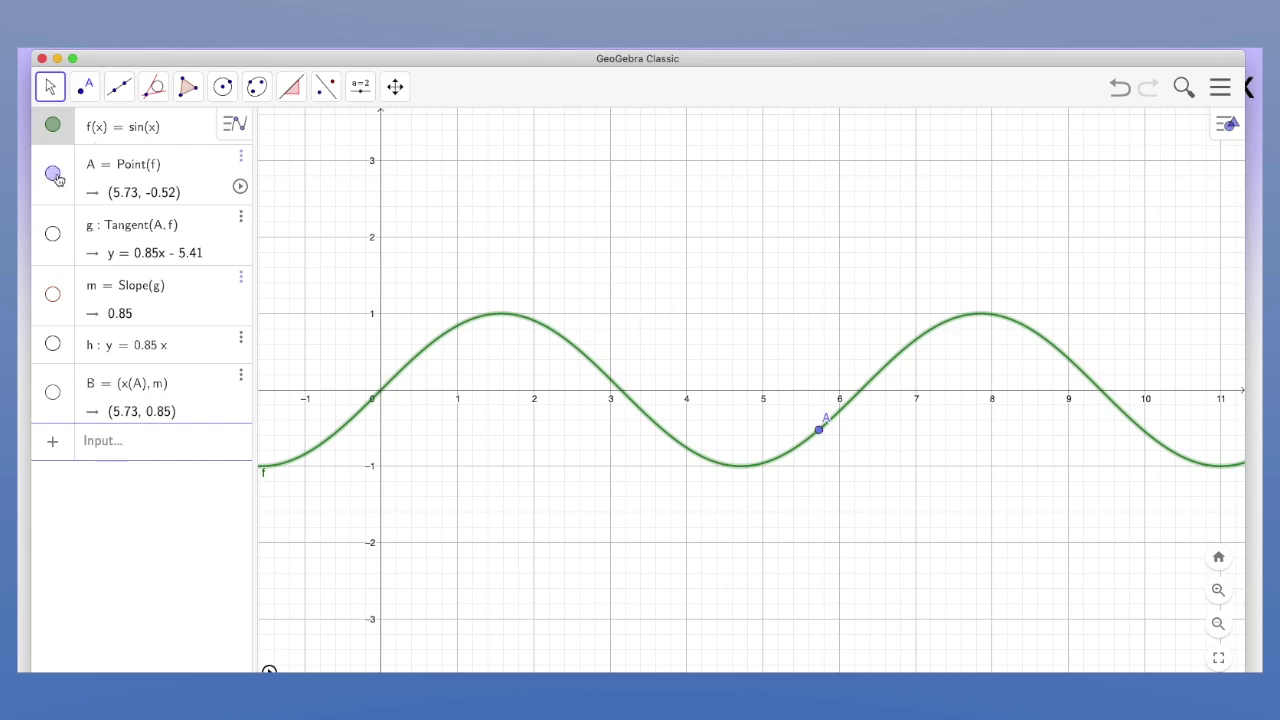
click(821, 431)
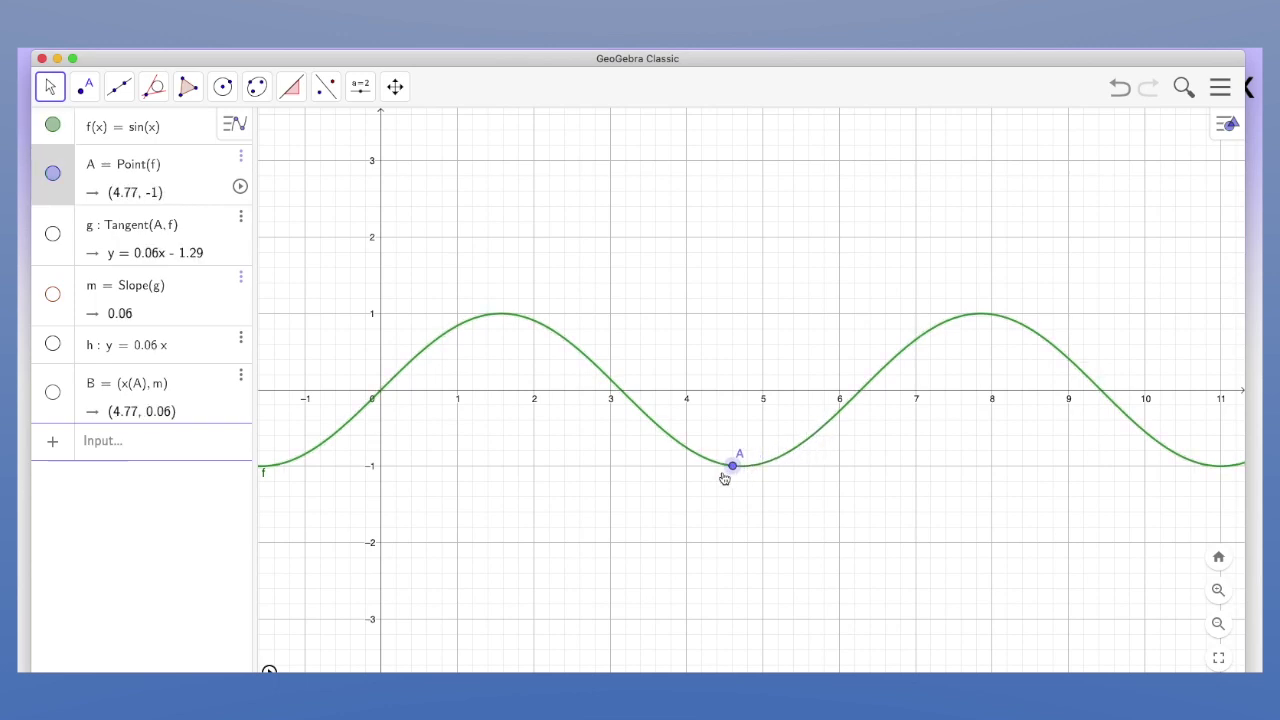
drag(725, 478, 304, 488)
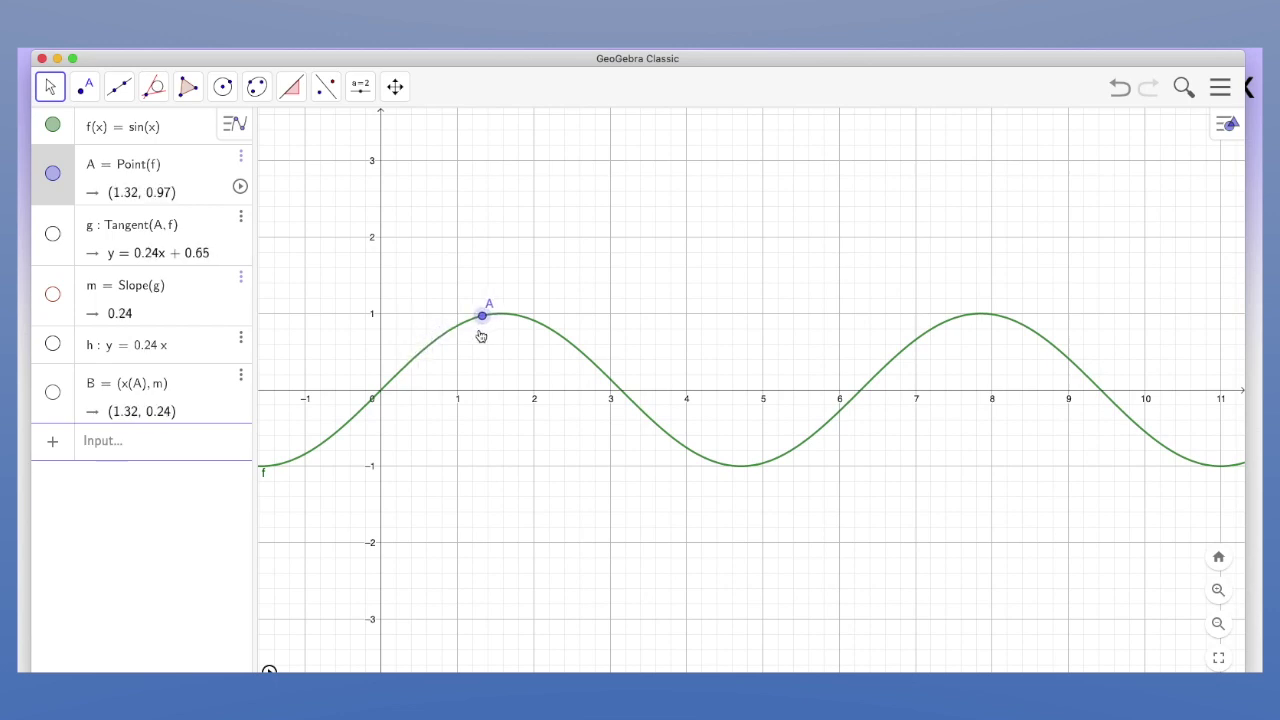
Show the tangent g and its slope m, and move point A along the sine curve to about (0.3, 0.3)
click(53, 233)
drag(465, 328, 479, 360)
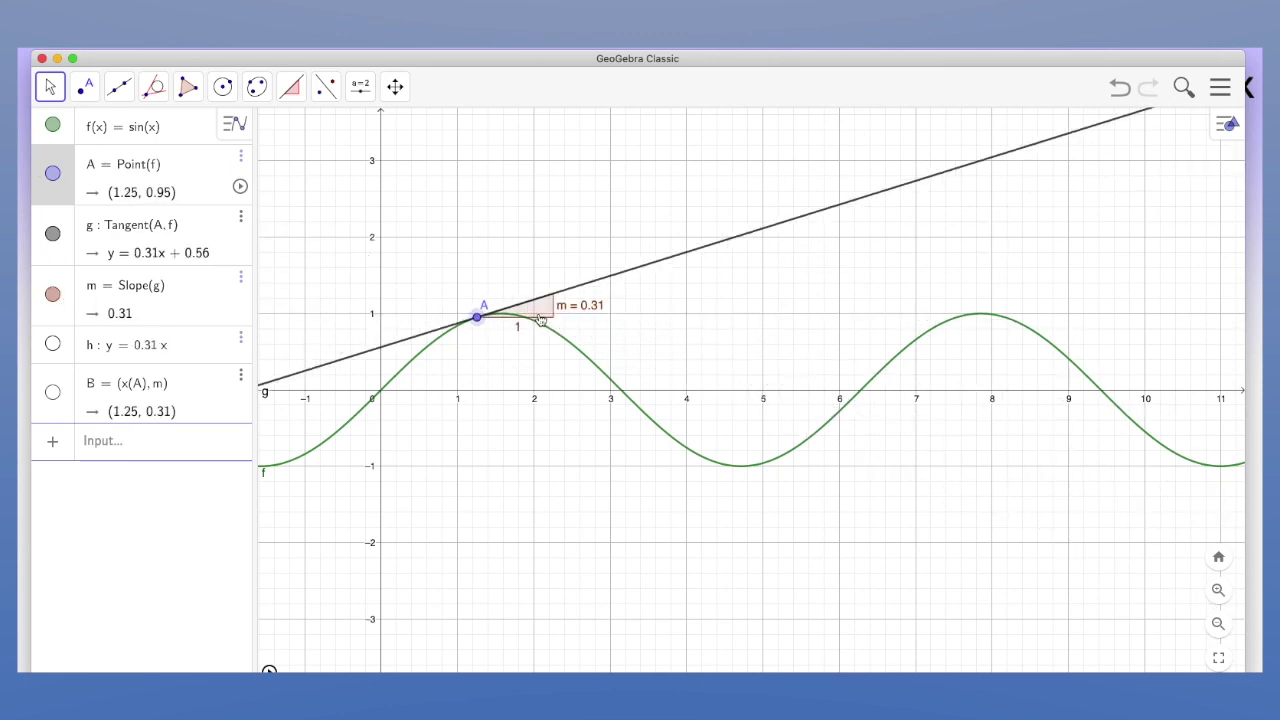
drag(477, 321, 406, 440)
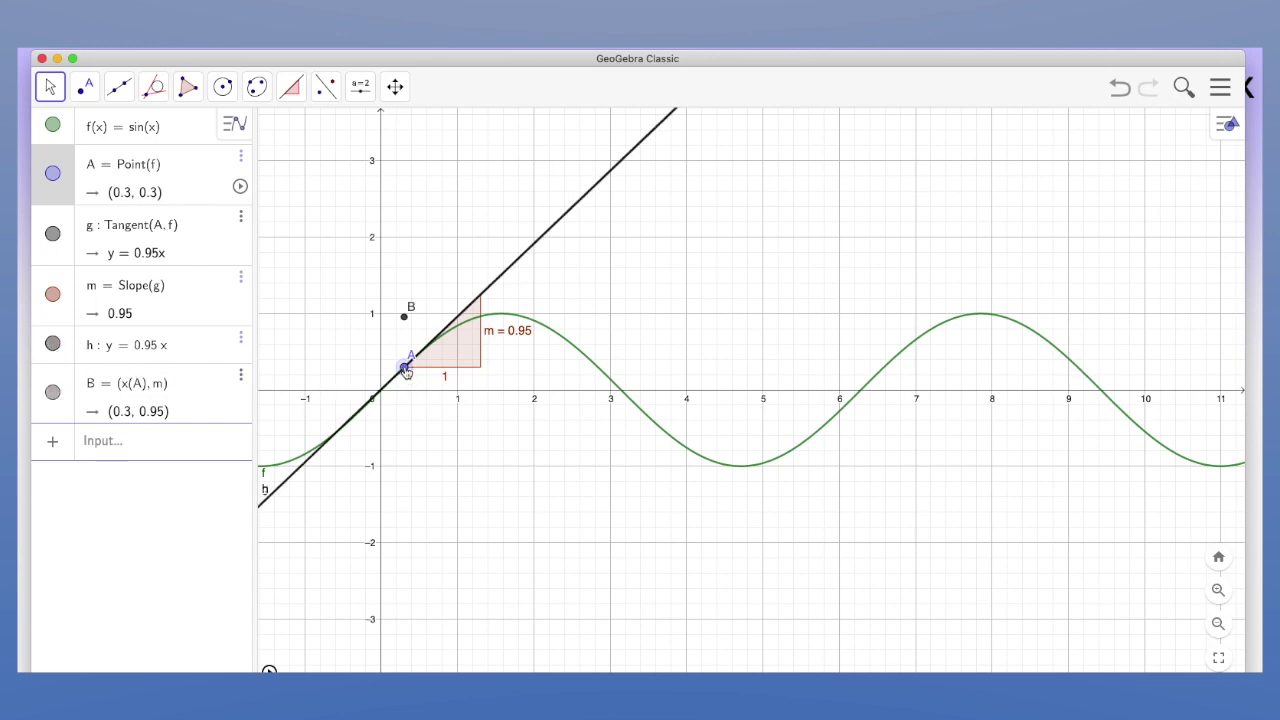
Trace point B by moving point A to the origin and on along the sine curve to about x = 4.5
drag(405, 373, 395, 380)
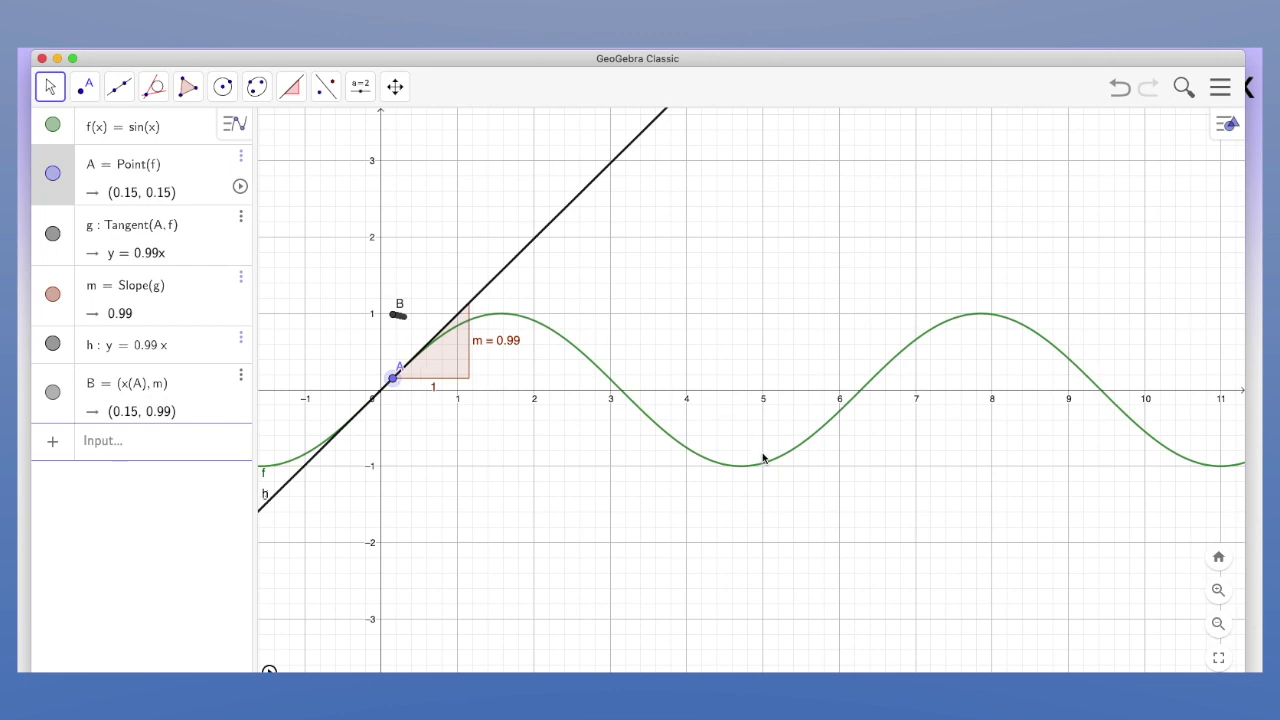
drag(395, 386, 390, 390)
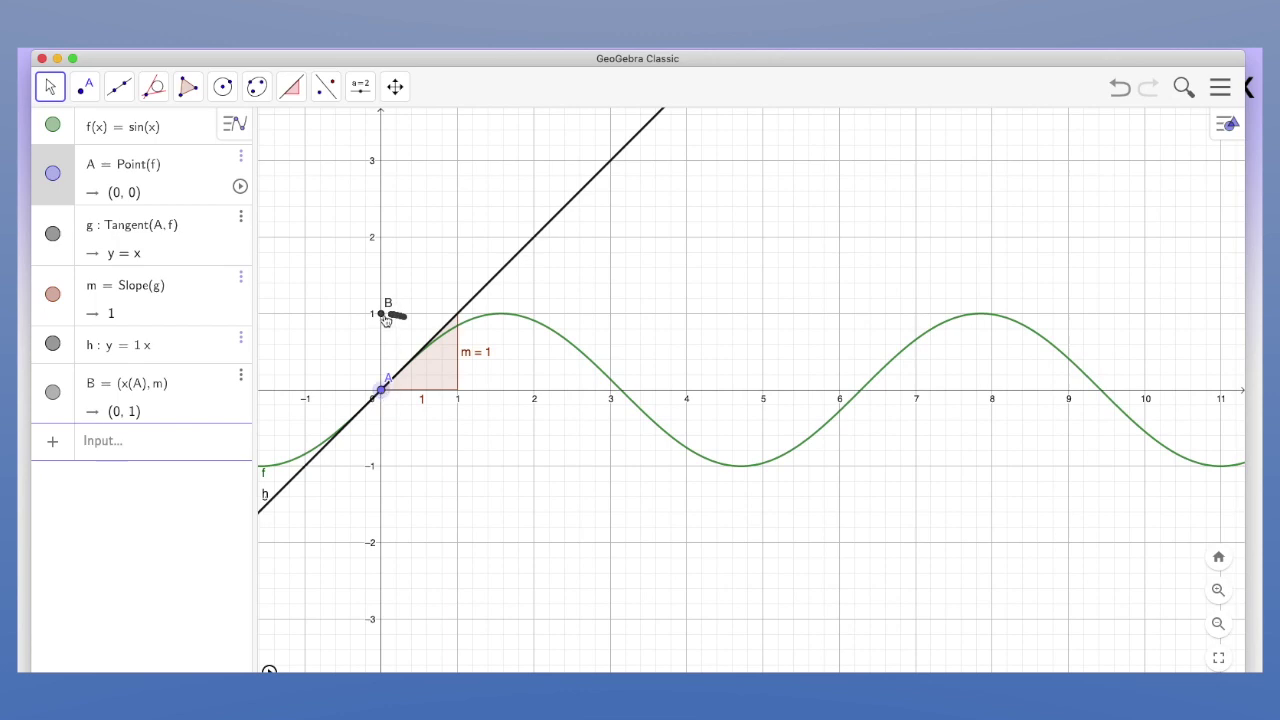
mouse_move(386, 393)
mouse_down()
mouse_move(504, 351)
mouse_move(677, 363)
mouse_move(725, 347)
mouse_up()
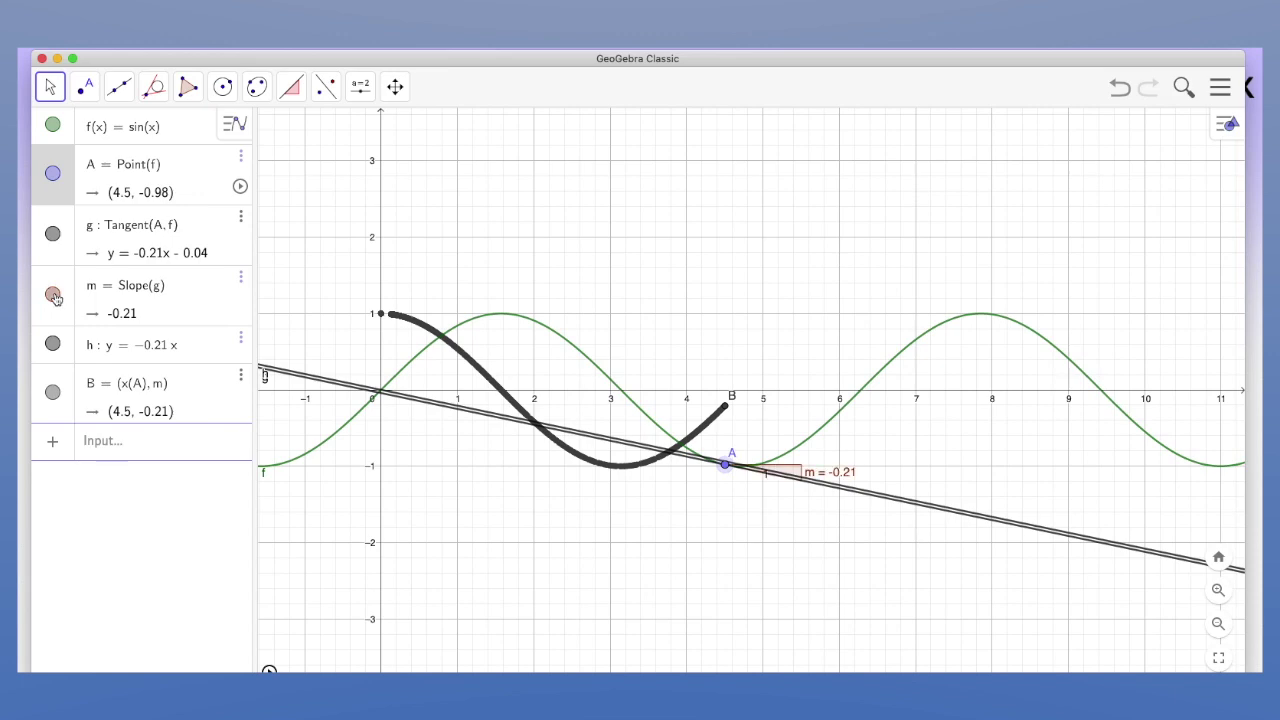
Hide line h and animate point A along the sine curve, starting from x = -1
click(54, 344)
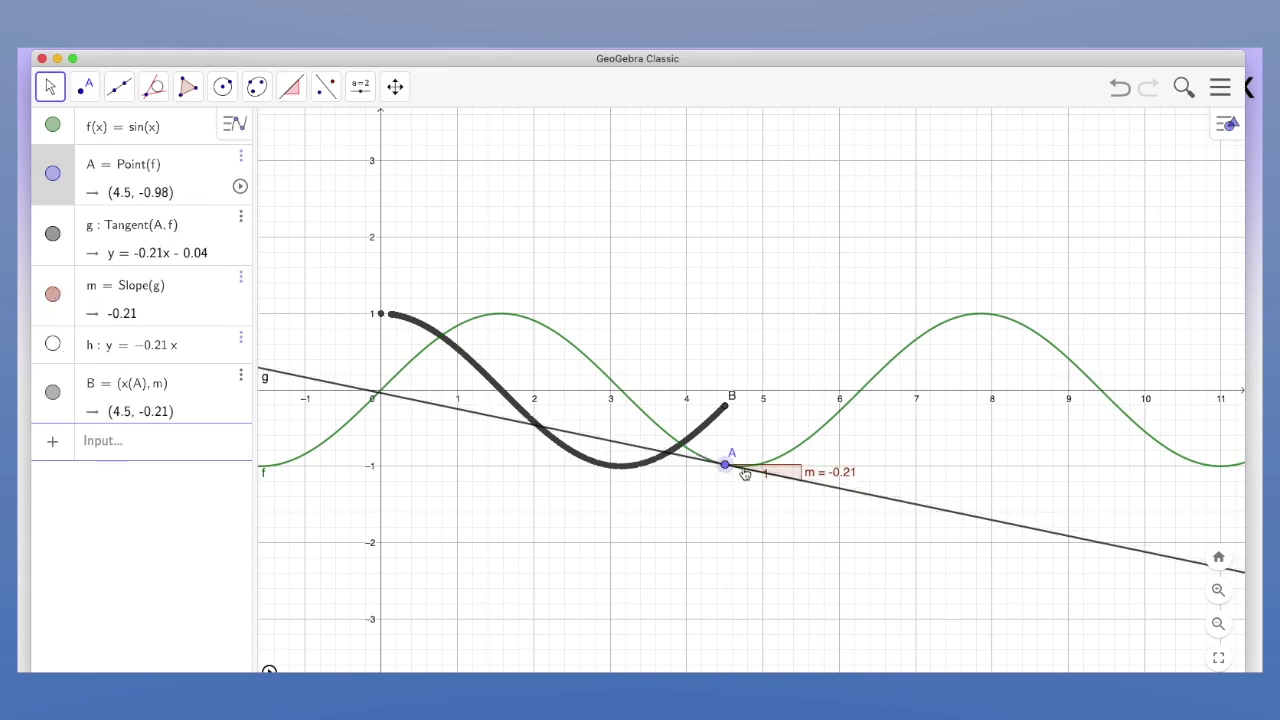
mouse_move(734, 472)
mouse_down()
mouse_move(820, 452)
mouse_move(864, 419)
mouse_move(906, 352)
mouse_move(958, 322)
mouse_move(1017, 366)
mouse_move(1215, 455)
mouse_move(1173, 432)
mouse_move(849, 409)
mouse_move(737, 457)
mouse_move(606, 466)
mouse_move(466, 434)
mouse_move(305, 460)
mouse_up()
drag(327, 512, 340, 502)
right_click(318, 450)
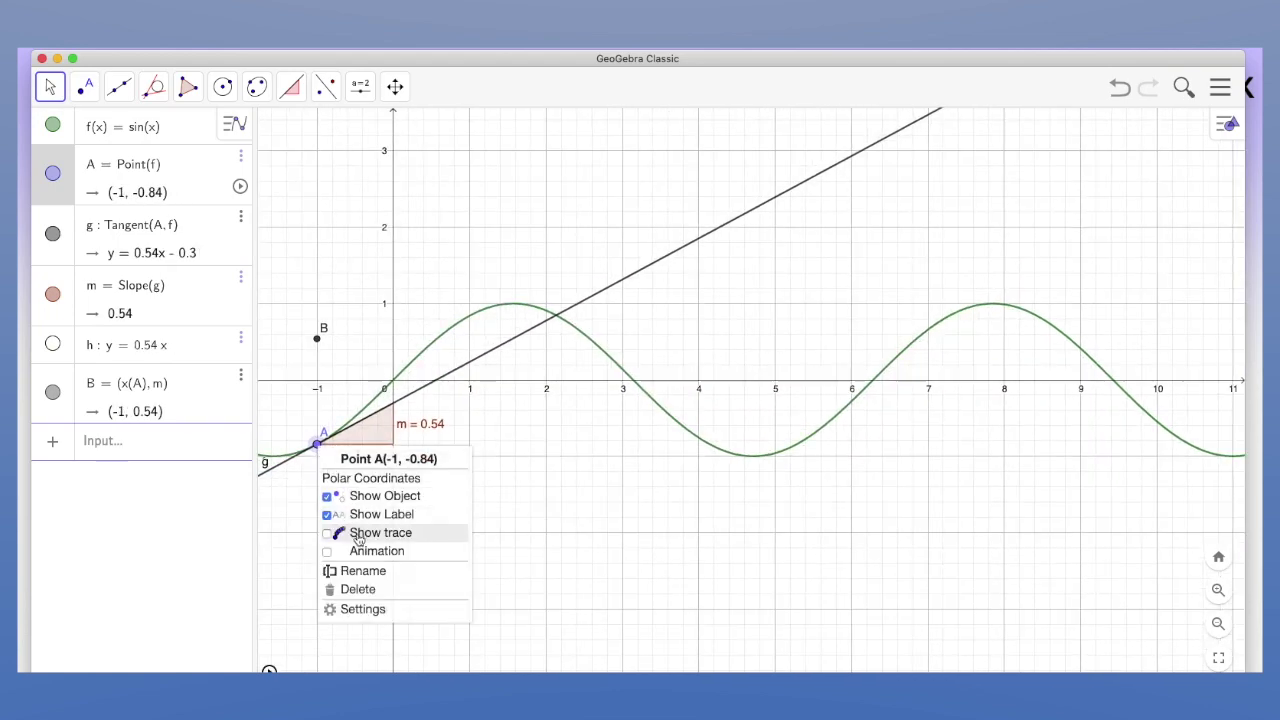
click(331, 550)
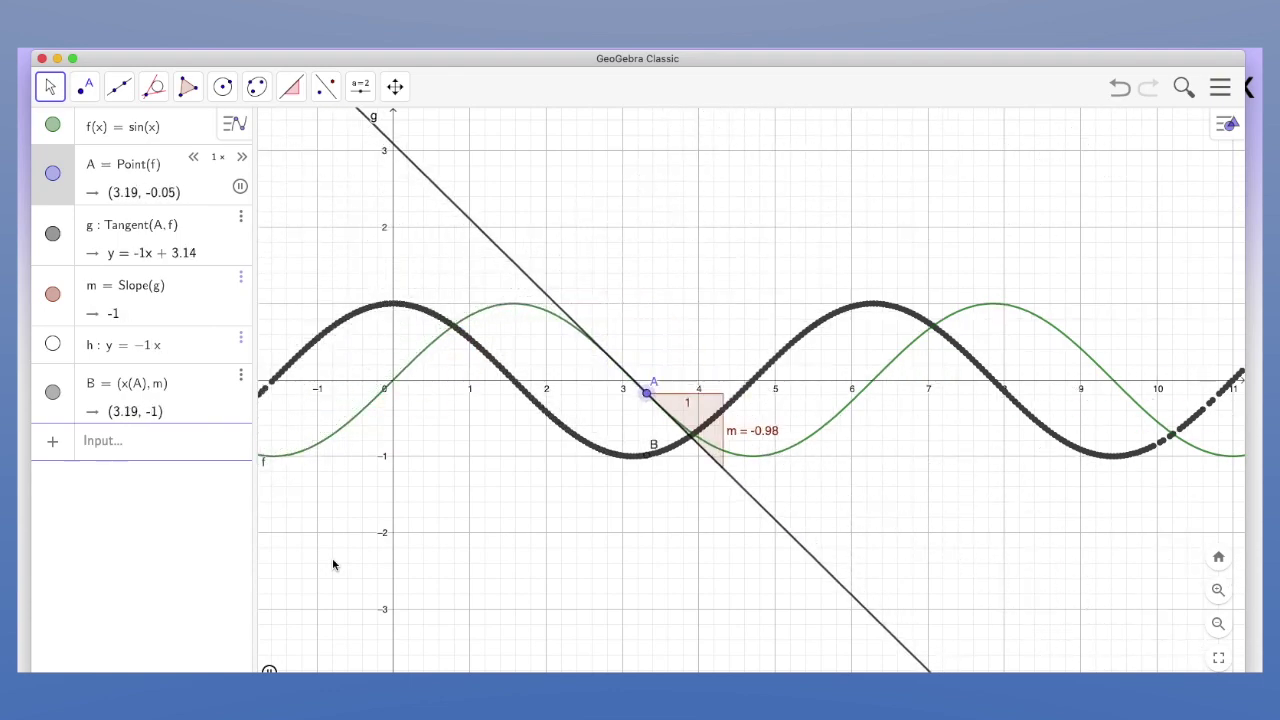
Graph cos(x) over the traced points and stop the animation of point A
click(143, 443)
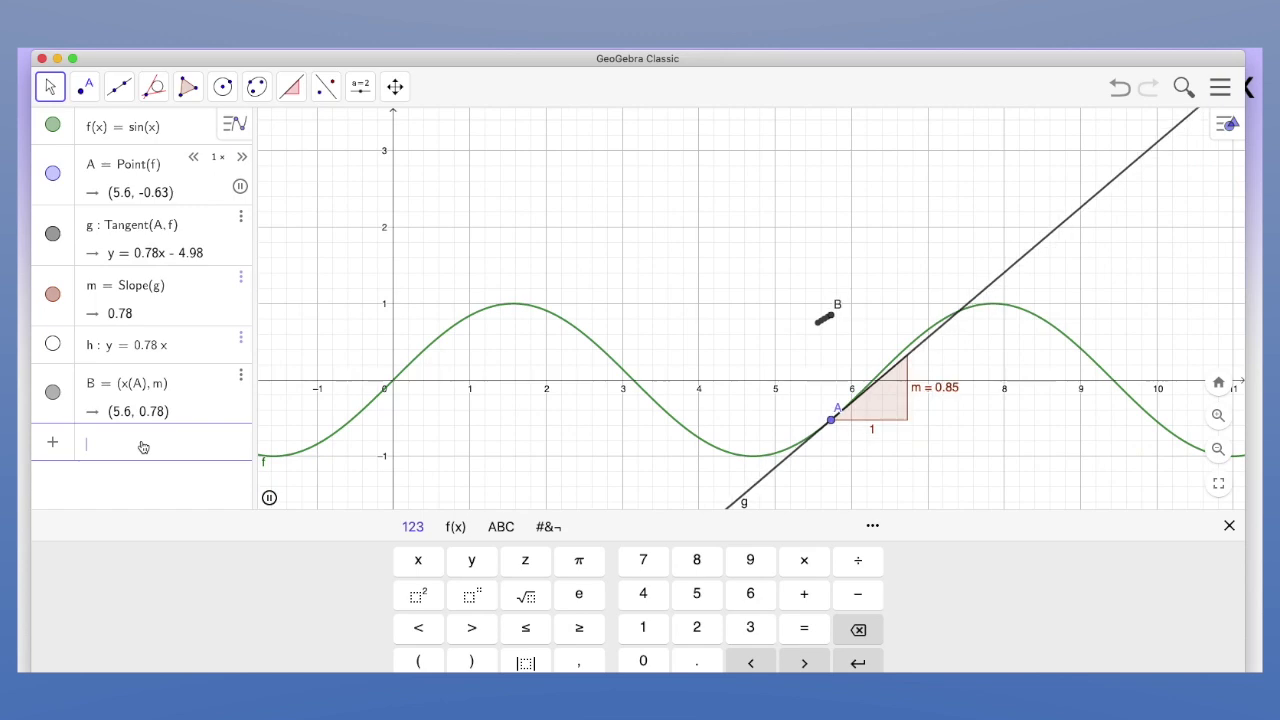
text(cosx)
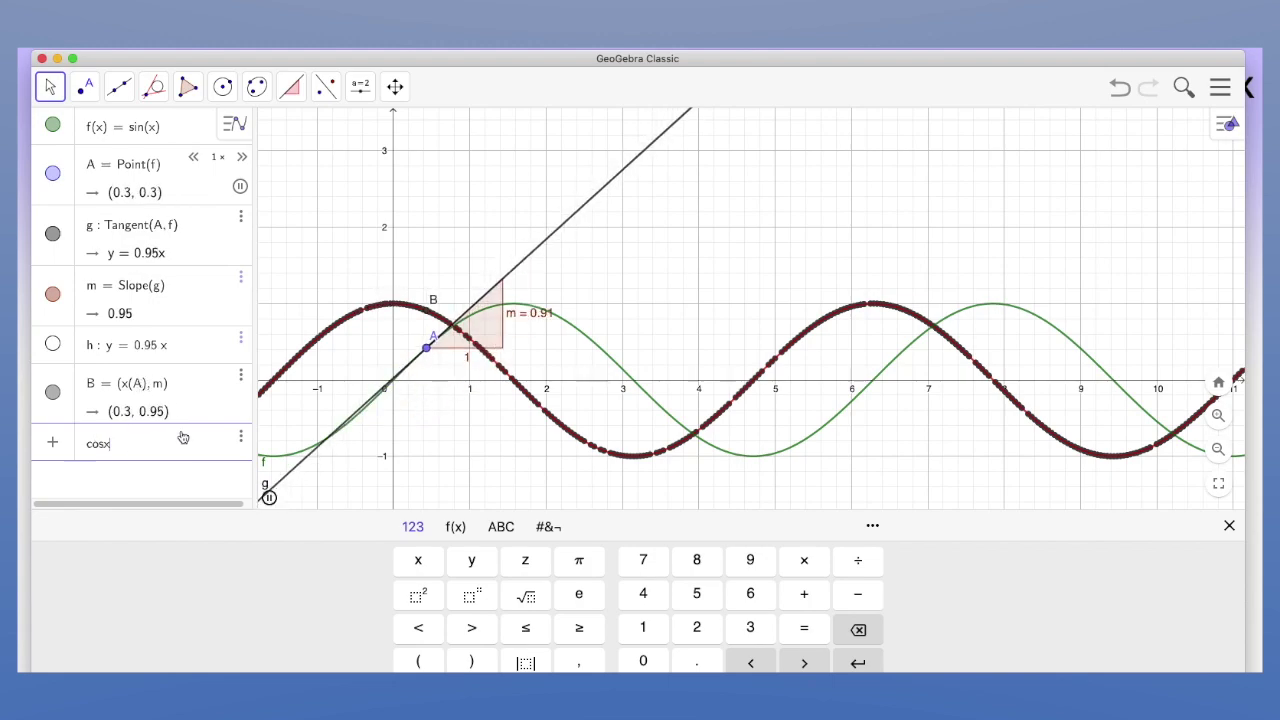
click(269, 498)
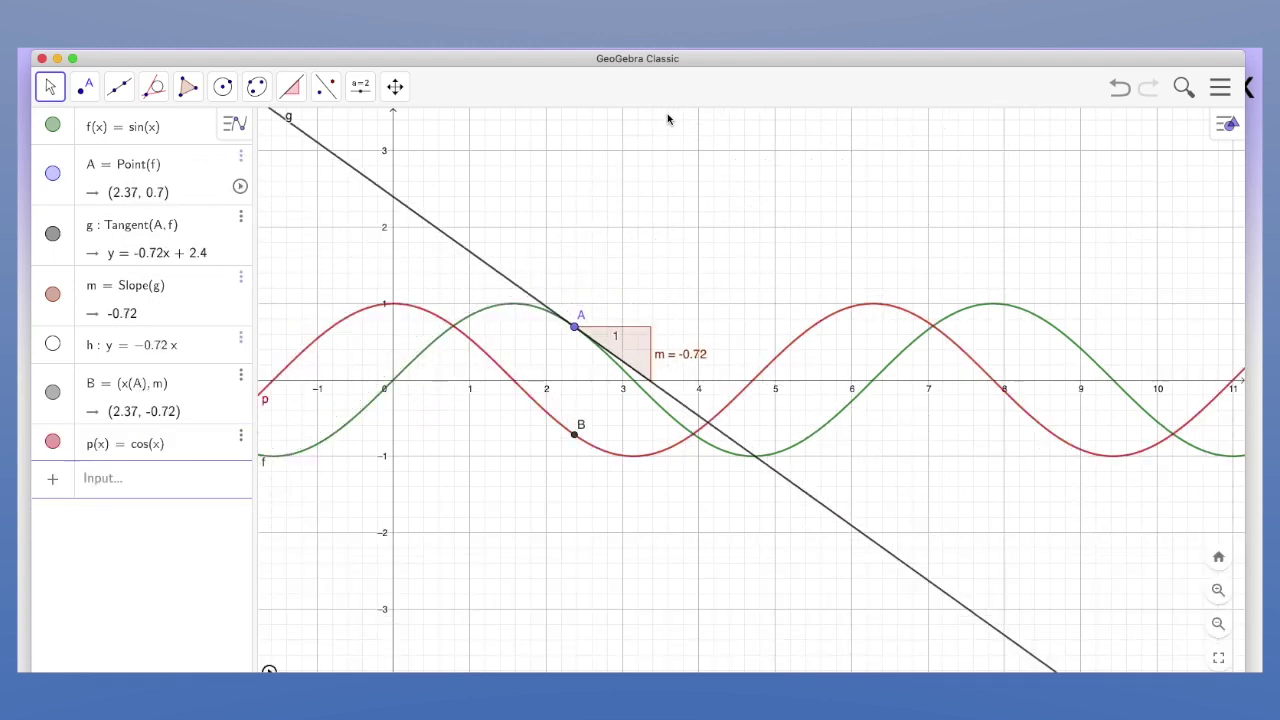
Redefine the function f(x) as cos(x)
click(141, 133)
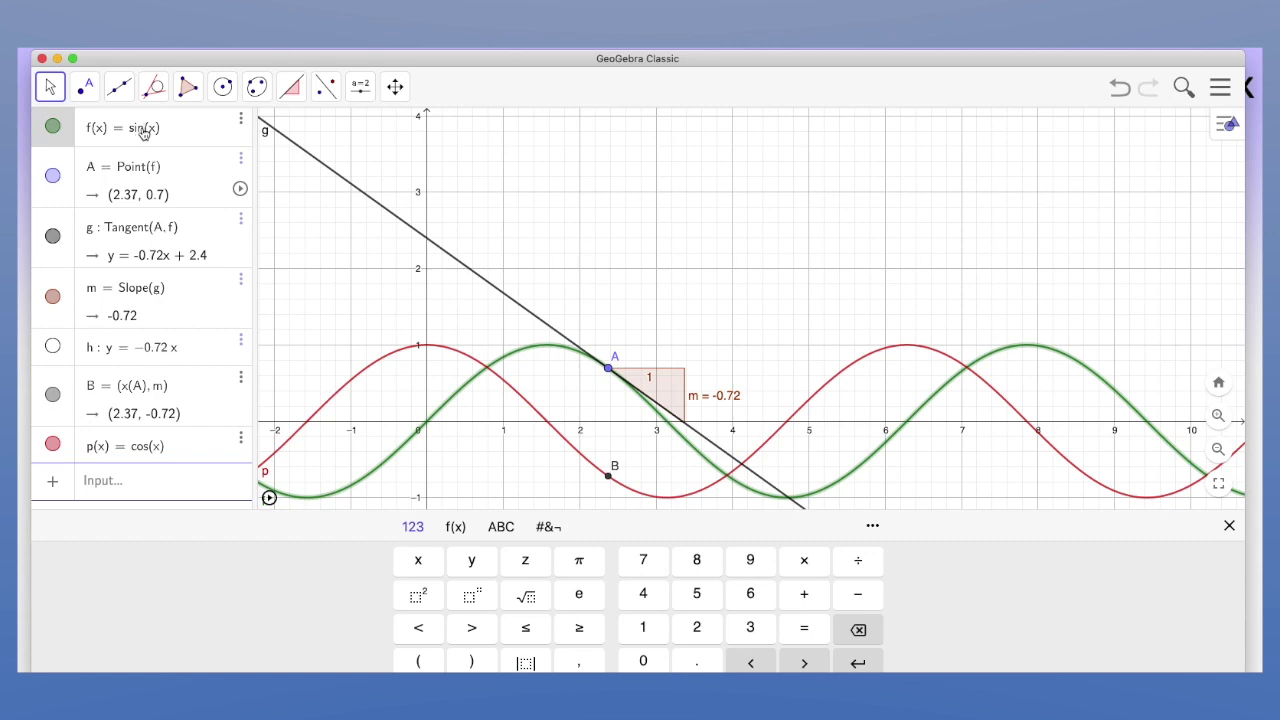
click(132, 127)
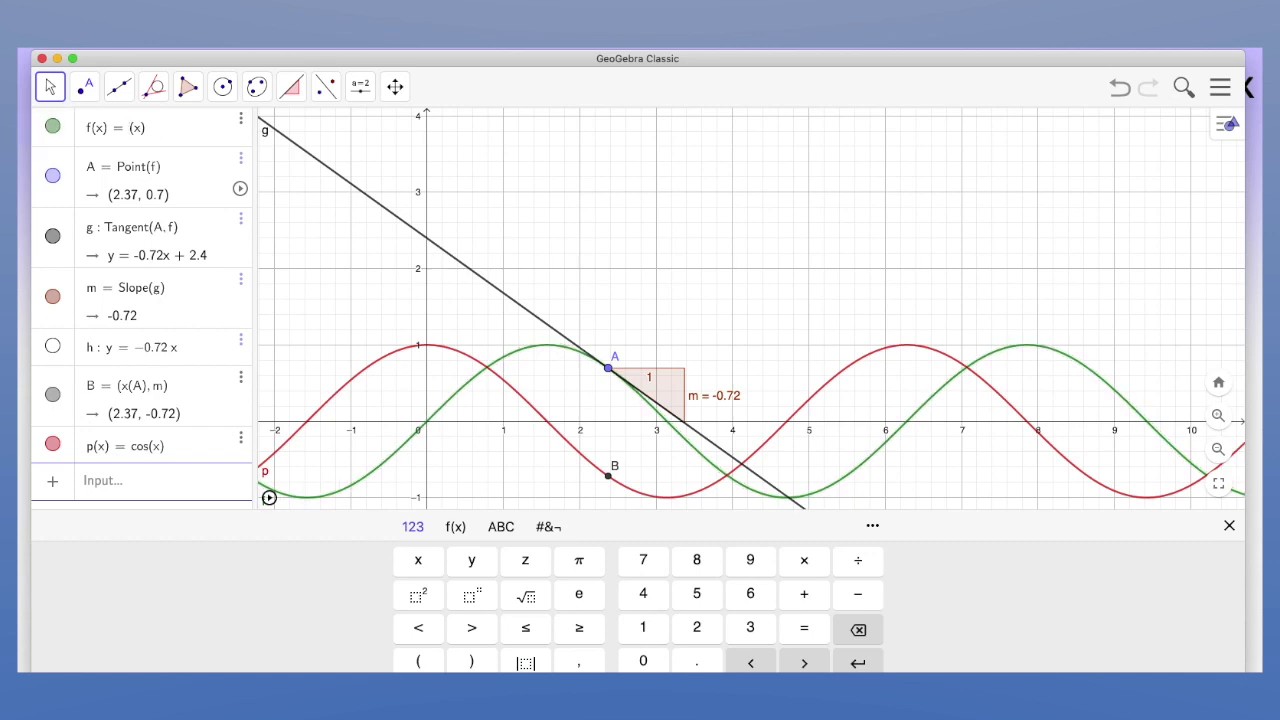
text(cos)
key(Return)
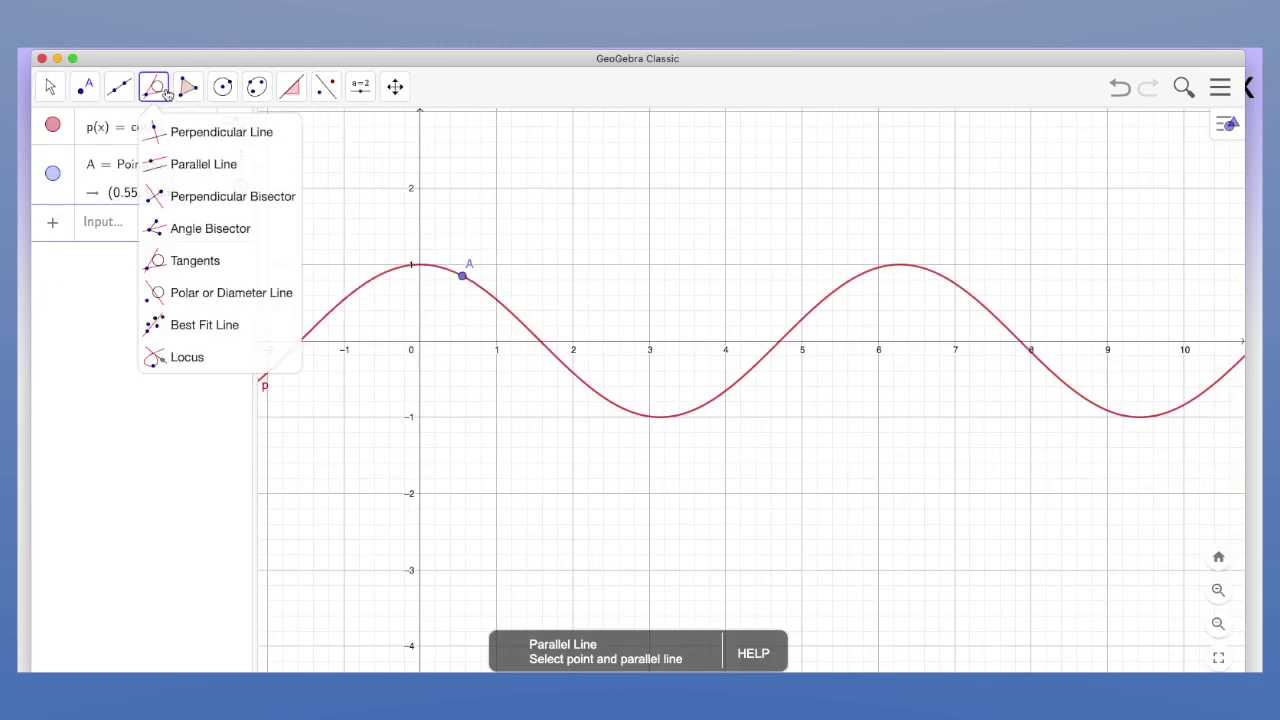
Construct the tangent to the cosine curve at point A
click(188, 88)
mouse_move(153, 88)
click(193, 259)
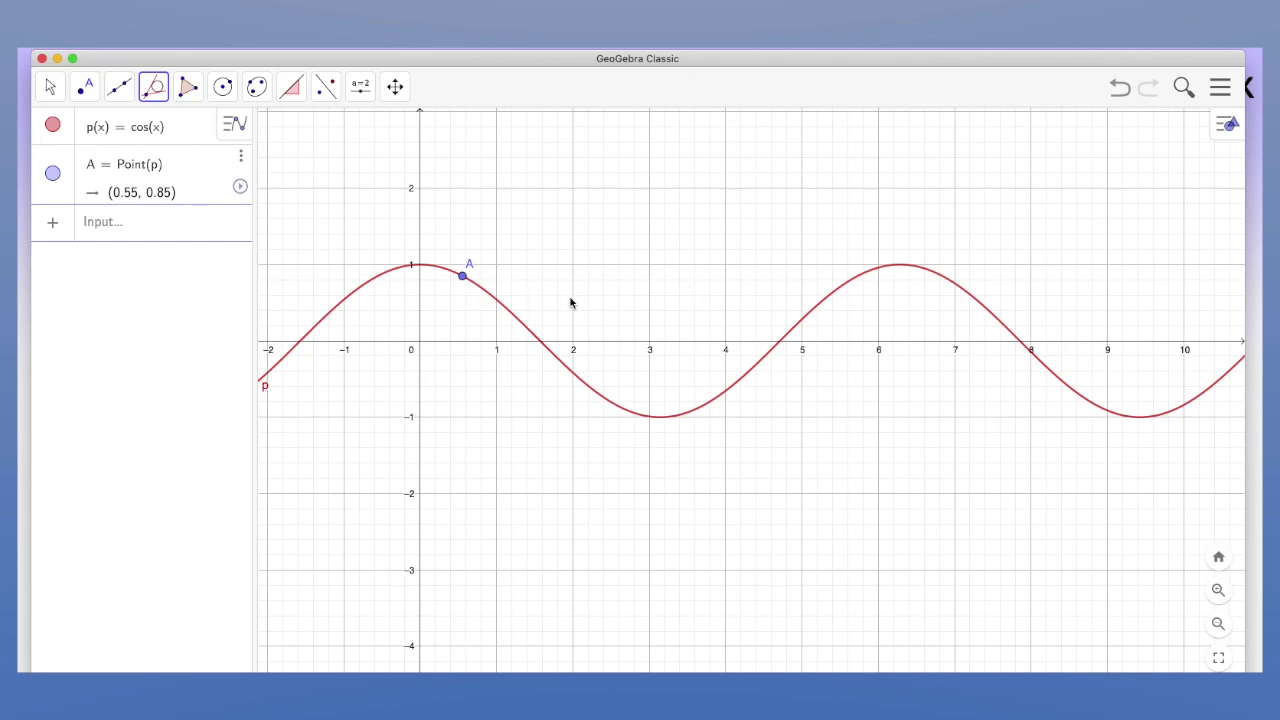
click(463, 279)
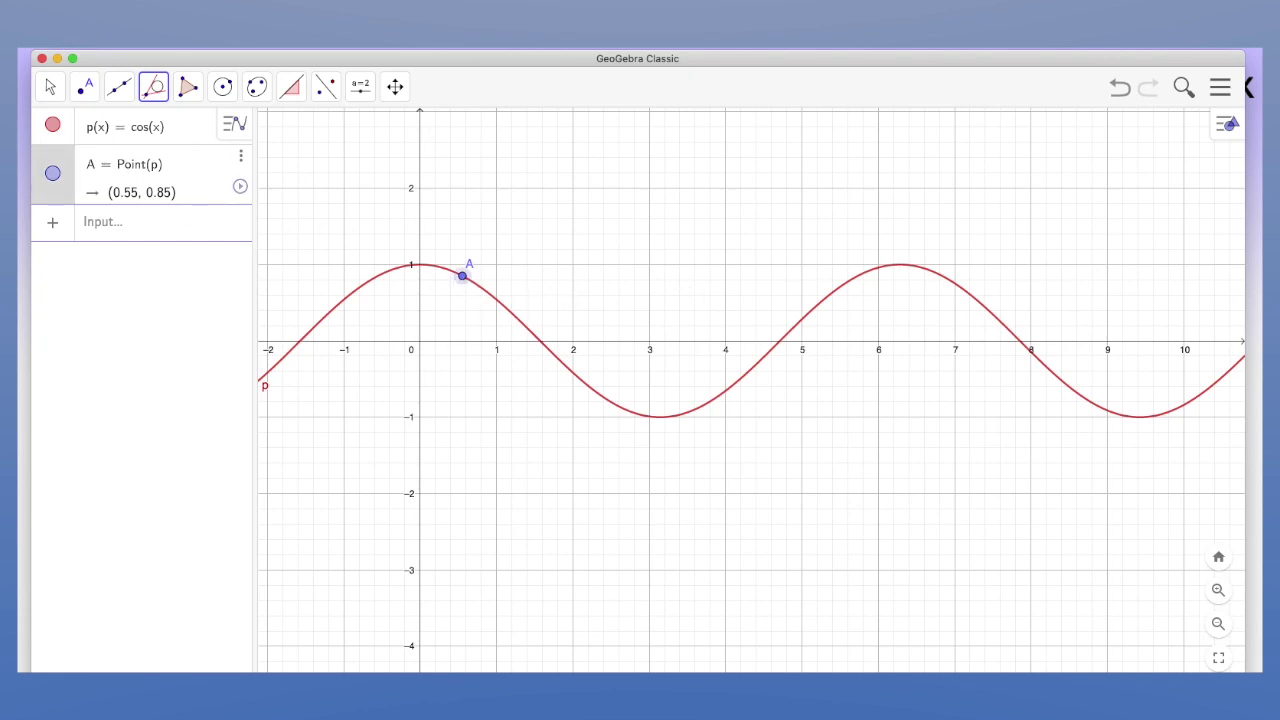
click(150, 87)
click(170, 260)
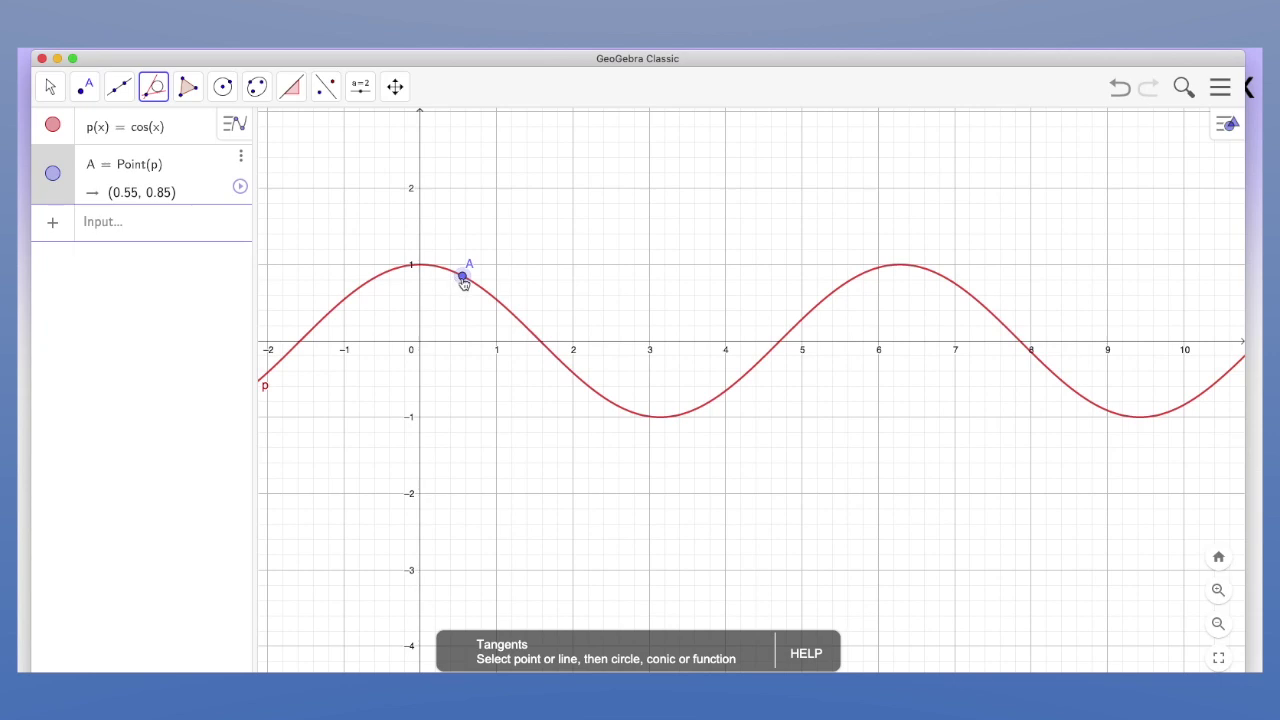
click(508, 314)
click(461, 277)
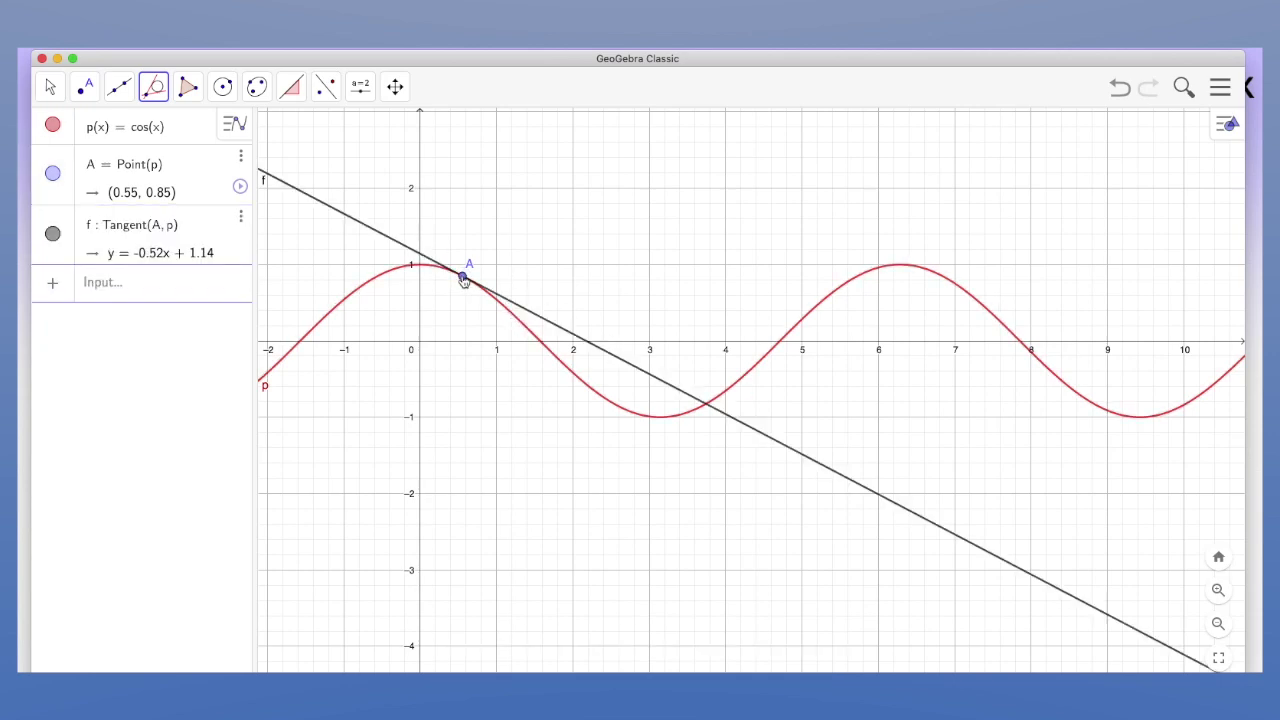
Add the slope triangle of the tangent line at point A
click(288, 88)
click(330, 258)
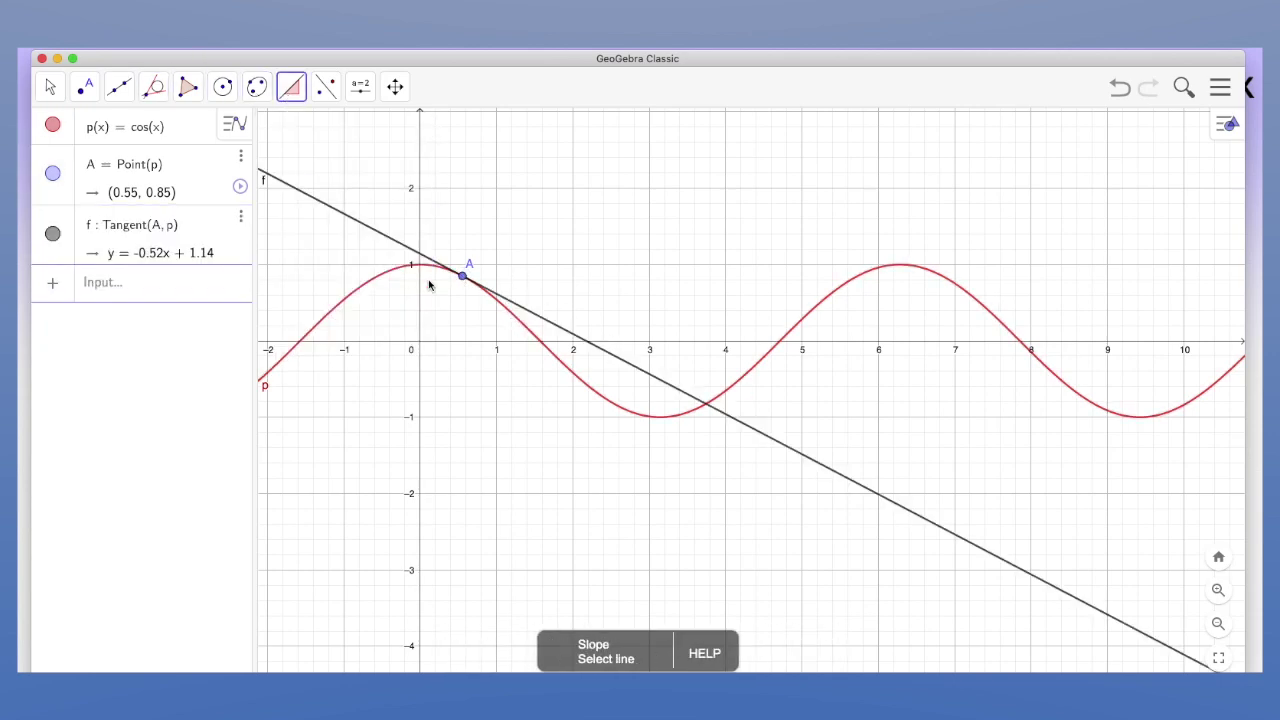
click(529, 314)
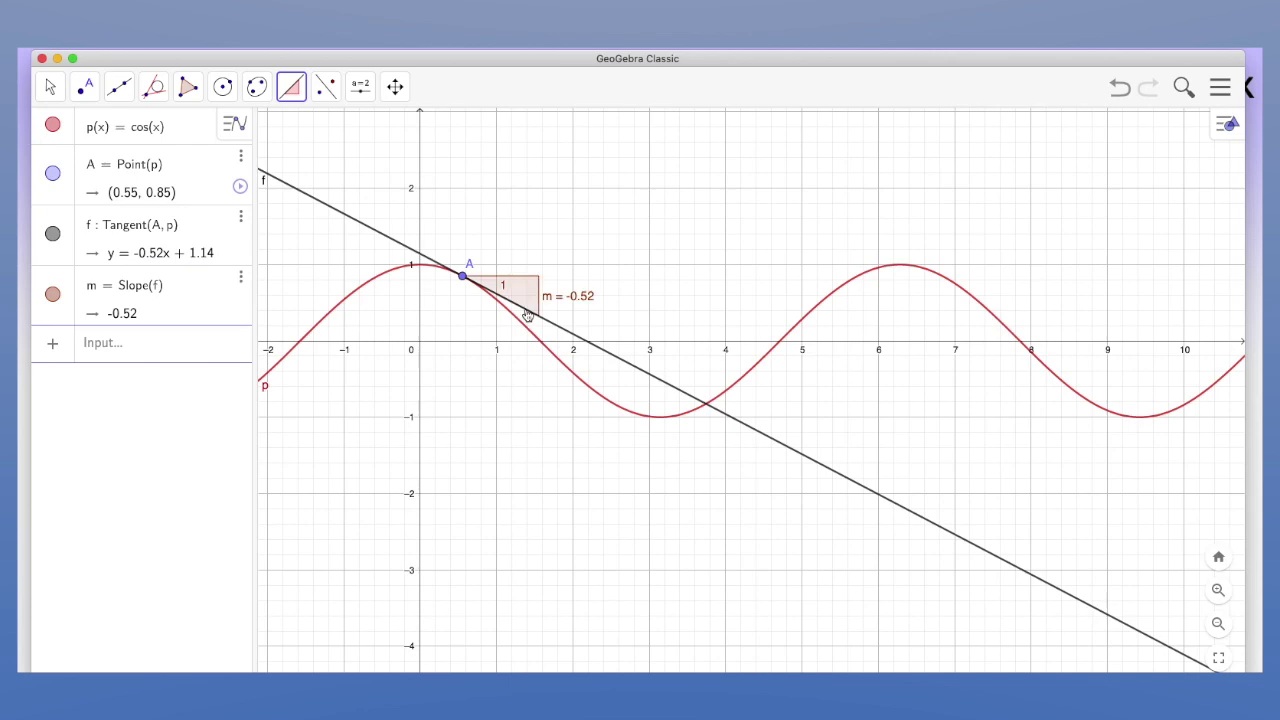
Define a new point B as (x(A), m)
click(120, 347)
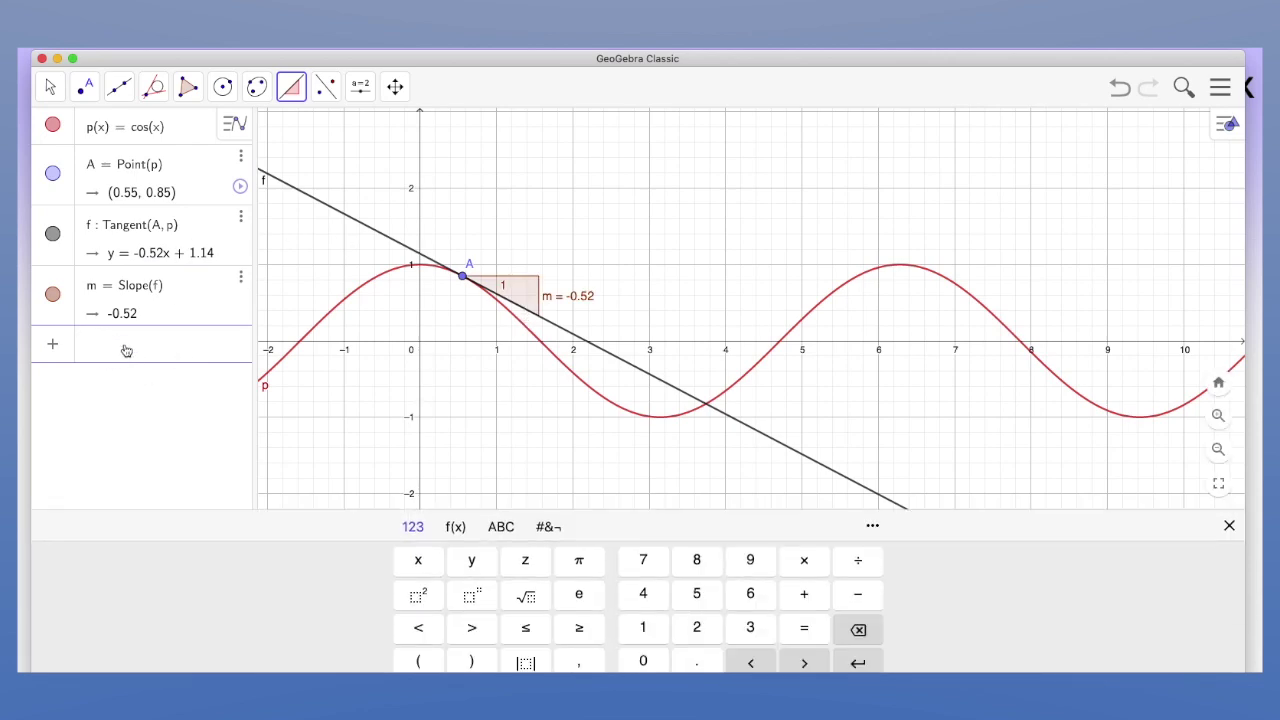
text(()
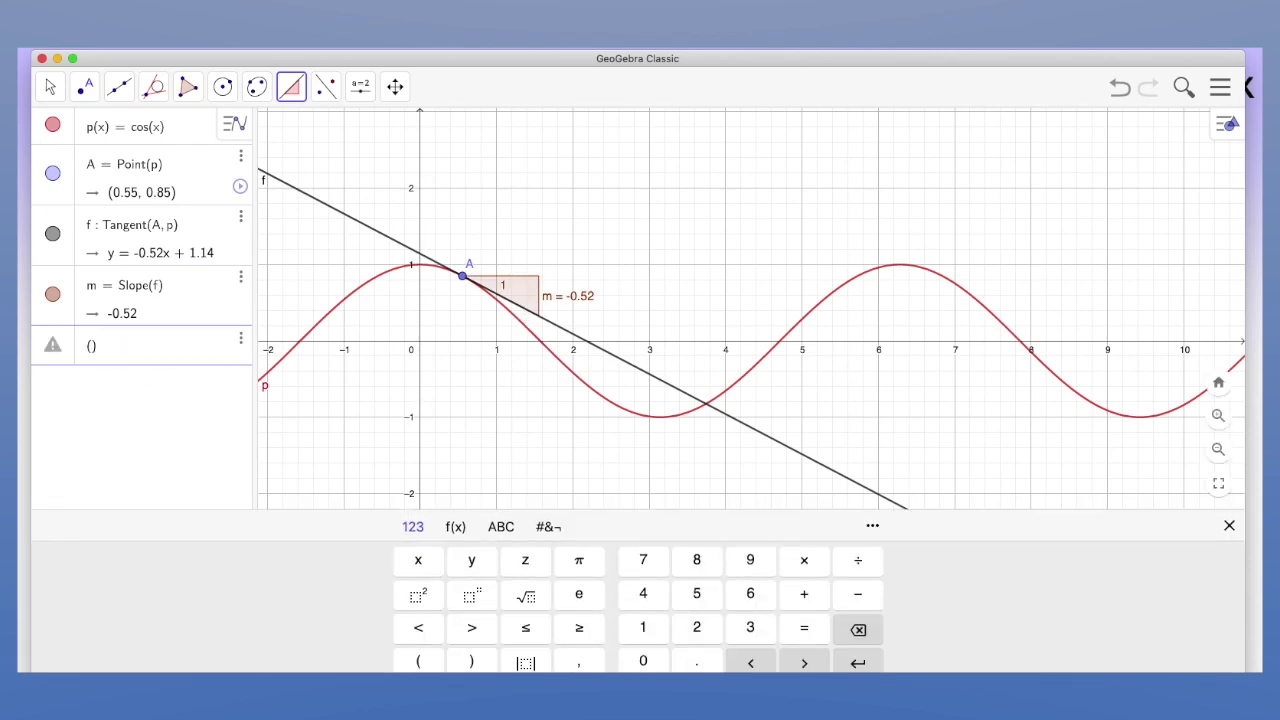
text(x)
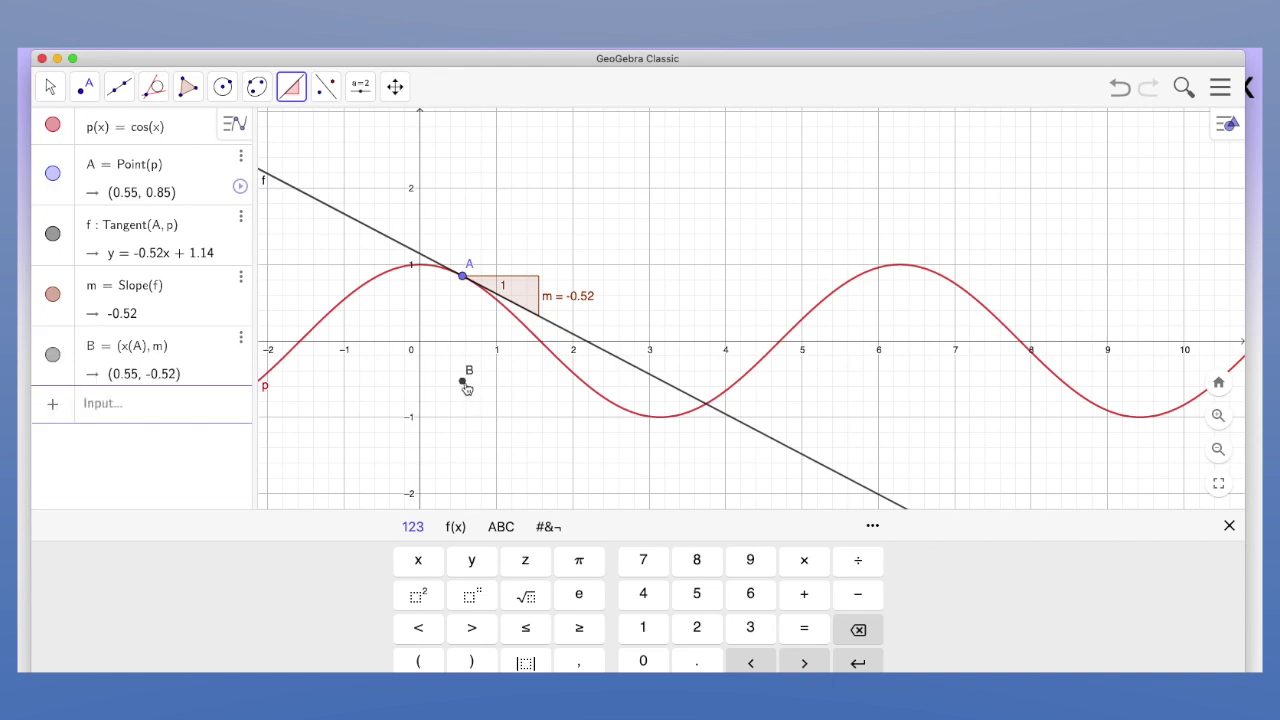
Turn on the trace of point B and move point A along the cosine curve to plot the slope values
click(466, 388)
right_click(466, 388)
click(499, 472)
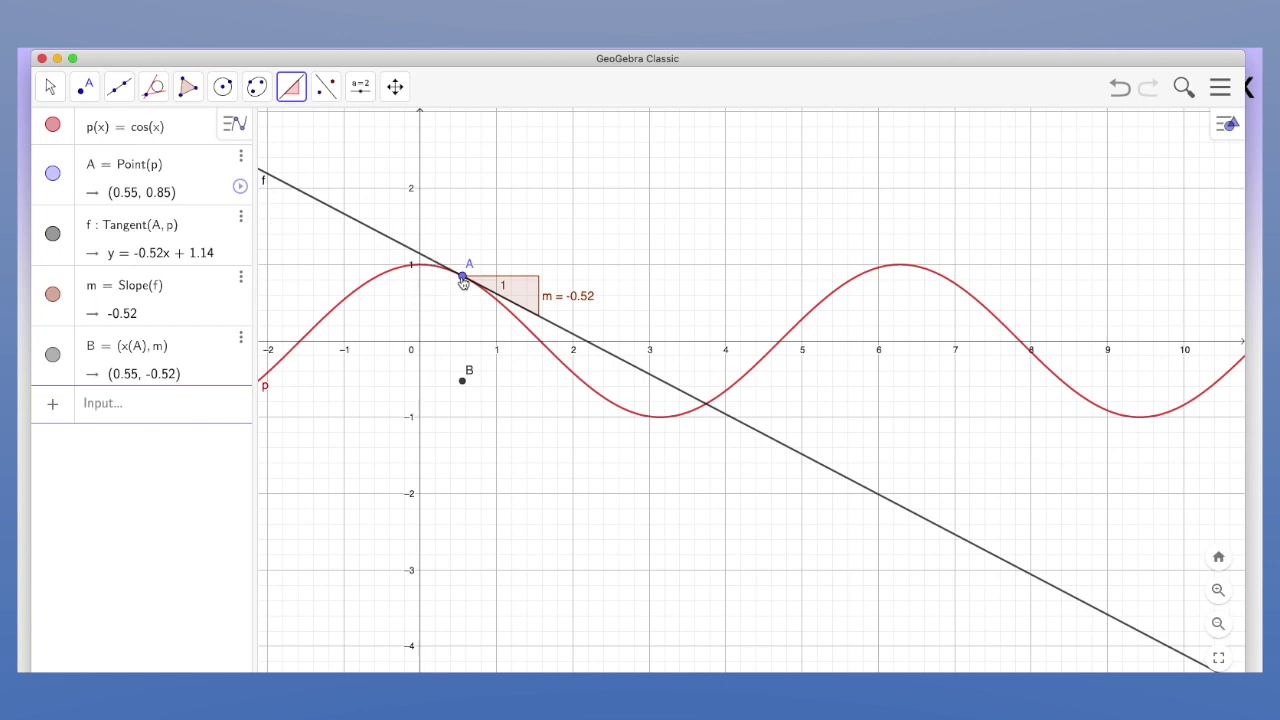
mouse_move(470, 284)
mouse_down()
mouse_move(425, 274)
mouse_move(468, 280)
mouse_move(583, 382)
mouse_move(665, 424)
mouse_move(799, 358)
mouse_move(858, 300)
mouse_move(937, 296)
mouse_move(1054, 449)
mouse_move(1120, 479)
mouse_move(940, 400)
mouse_move(729, 380)
mouse_move(457, 420)
mouse_move(307, 398)
mouse_move(232, 448)
mouse_move(314, 357)
mouse_move(550, 370)
mouse_move(832, 330)
mouse_move(1086, 334)
mouse_move(1194, 280)
mouse_move(903, 446)
mouse_move(577, 480)
mouse_move(387, 412)
mouse_up()
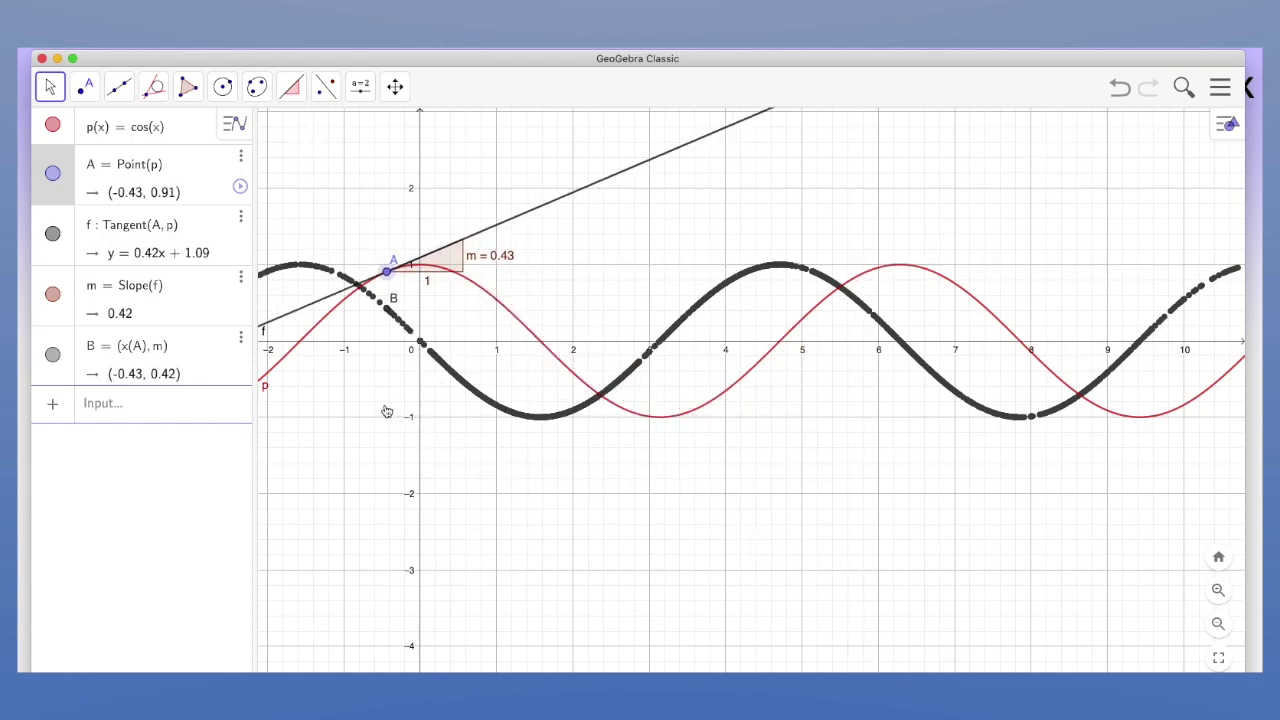
Graph -sin(x) over the traced points and animate point A along the cosine curve
click(128, 406)
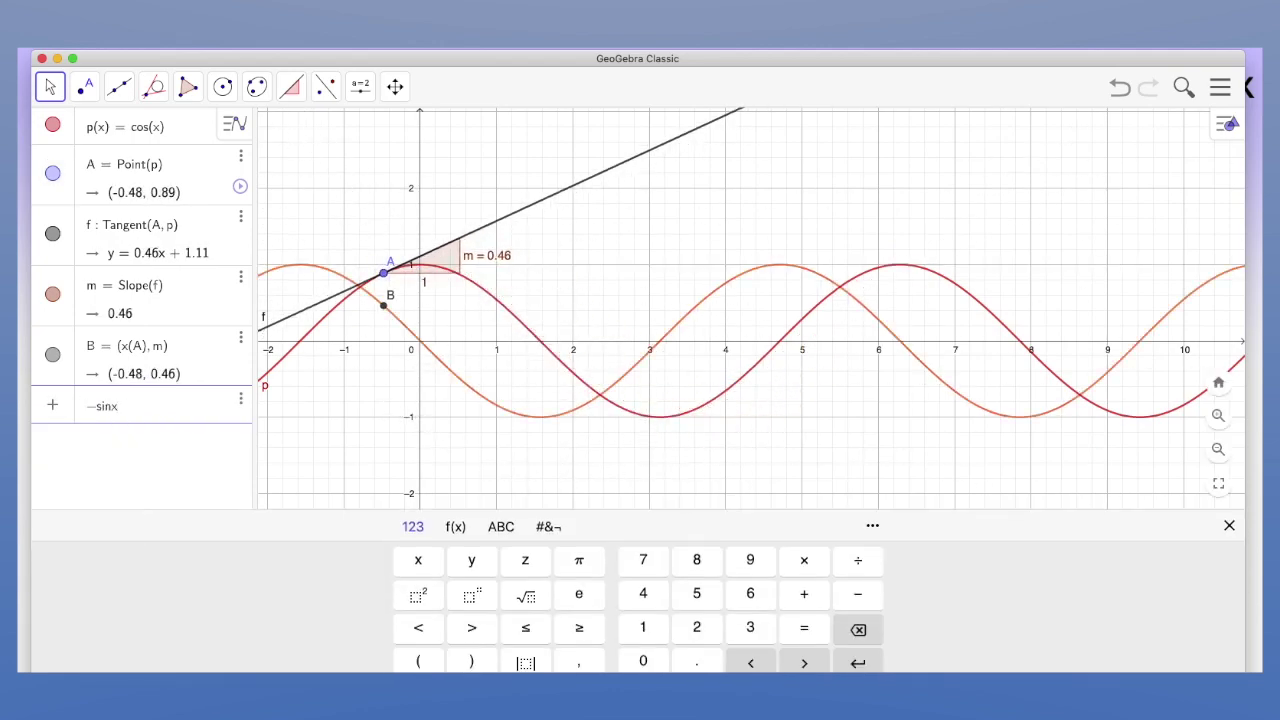
key(Return)
right_click(389, 280)
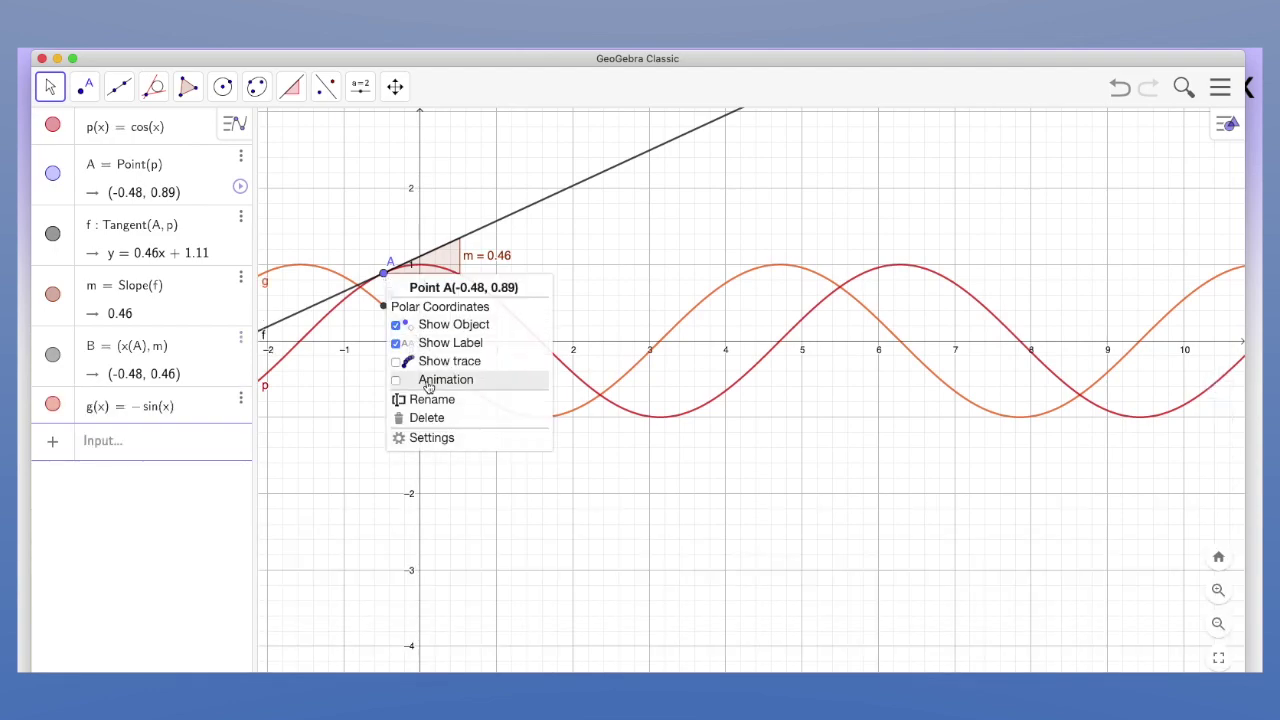
click(428, 387)
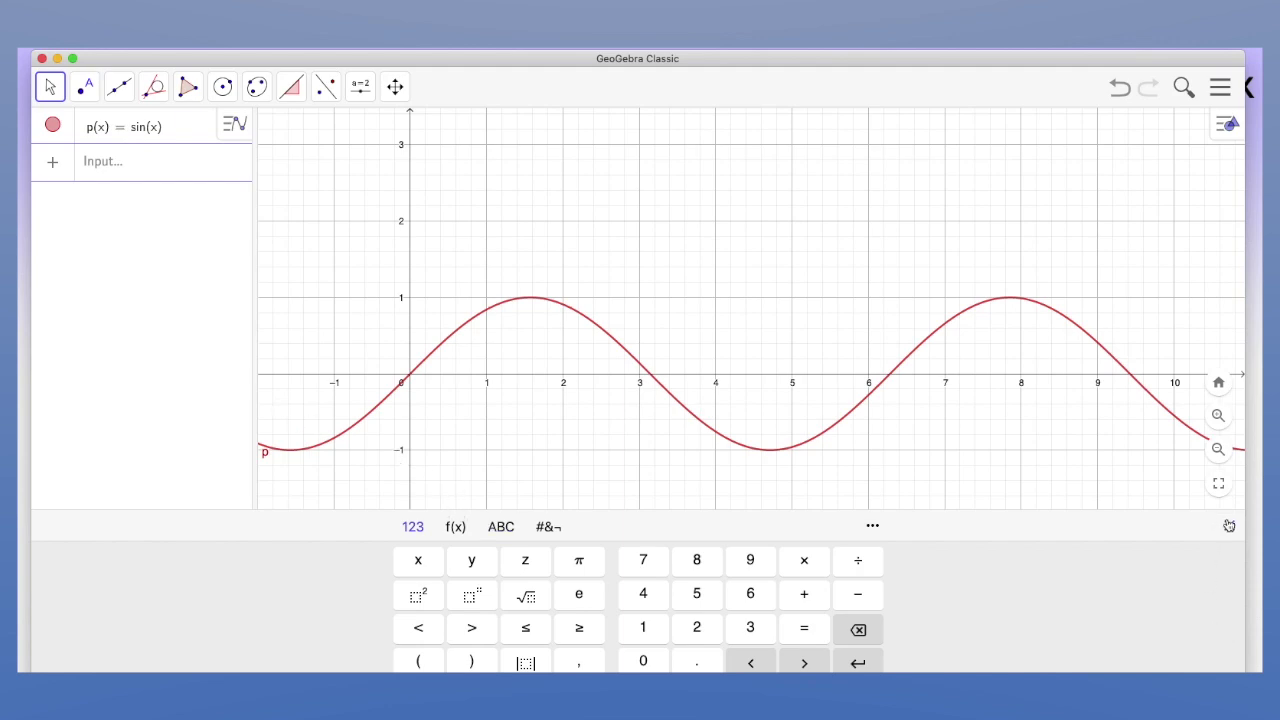
Redefine the function p(x) as -sin(x)
click(136, 134)
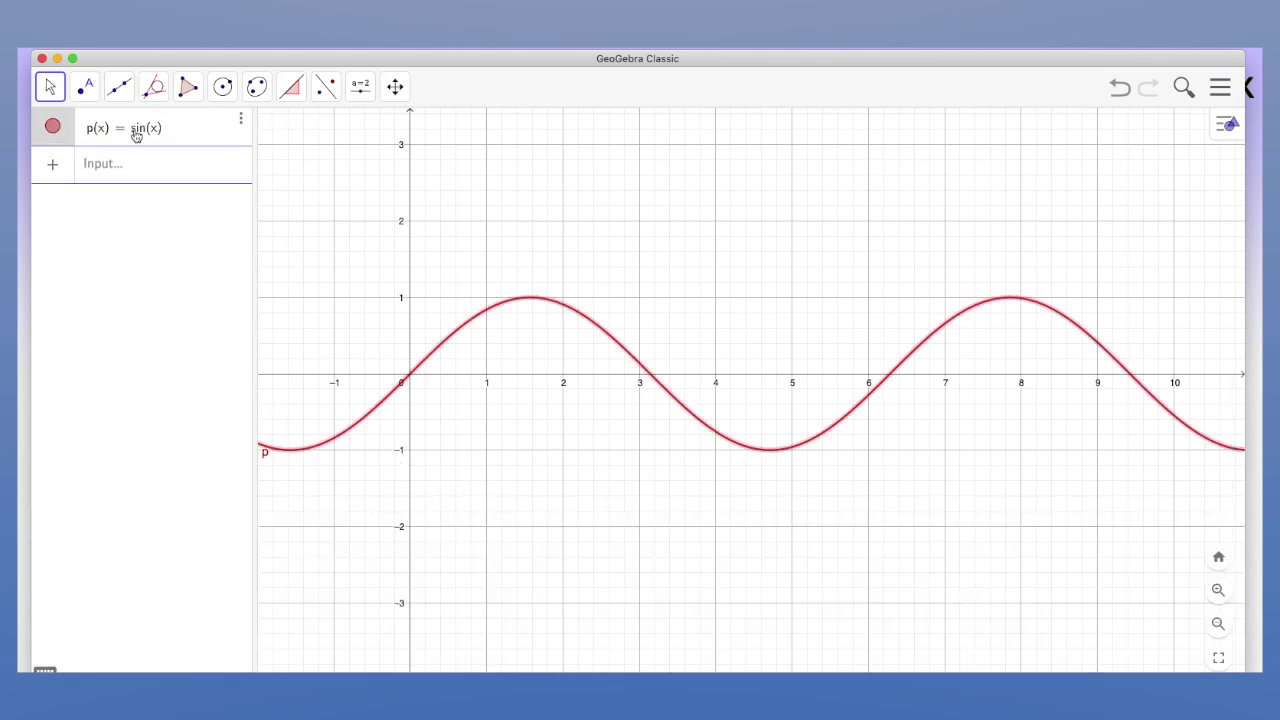
click(141, 128)
text(-)
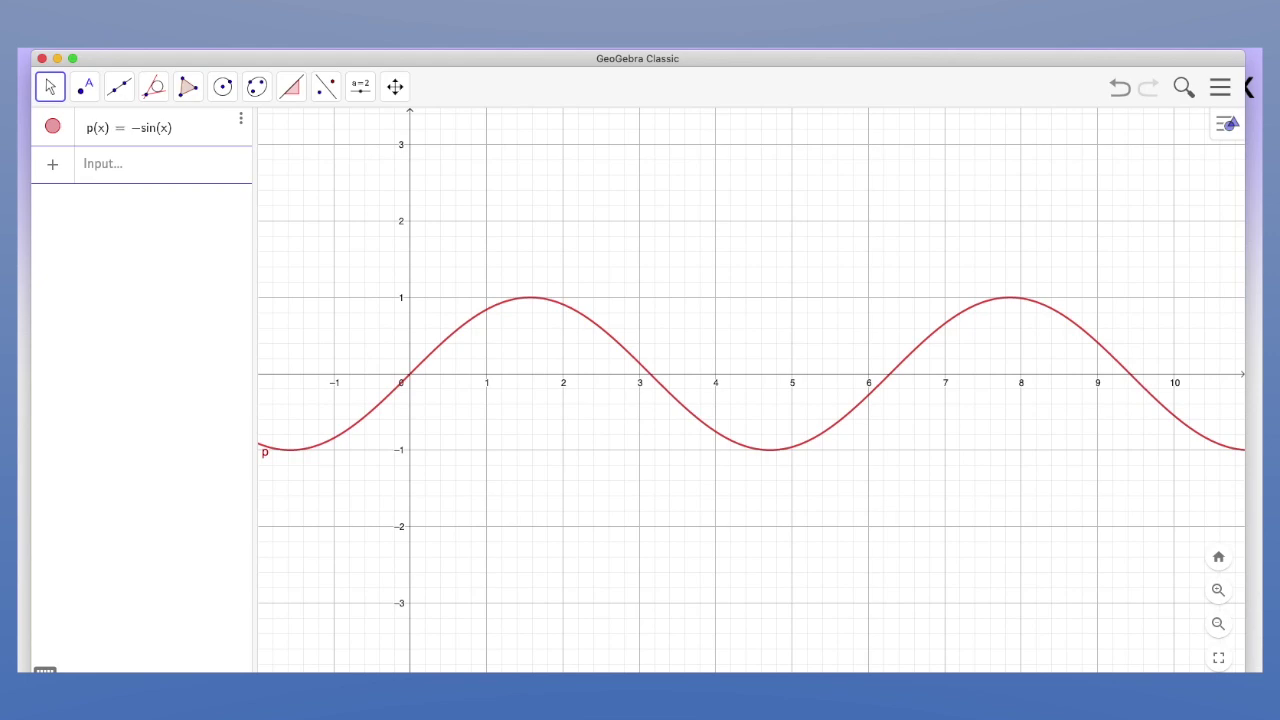
key(Return)
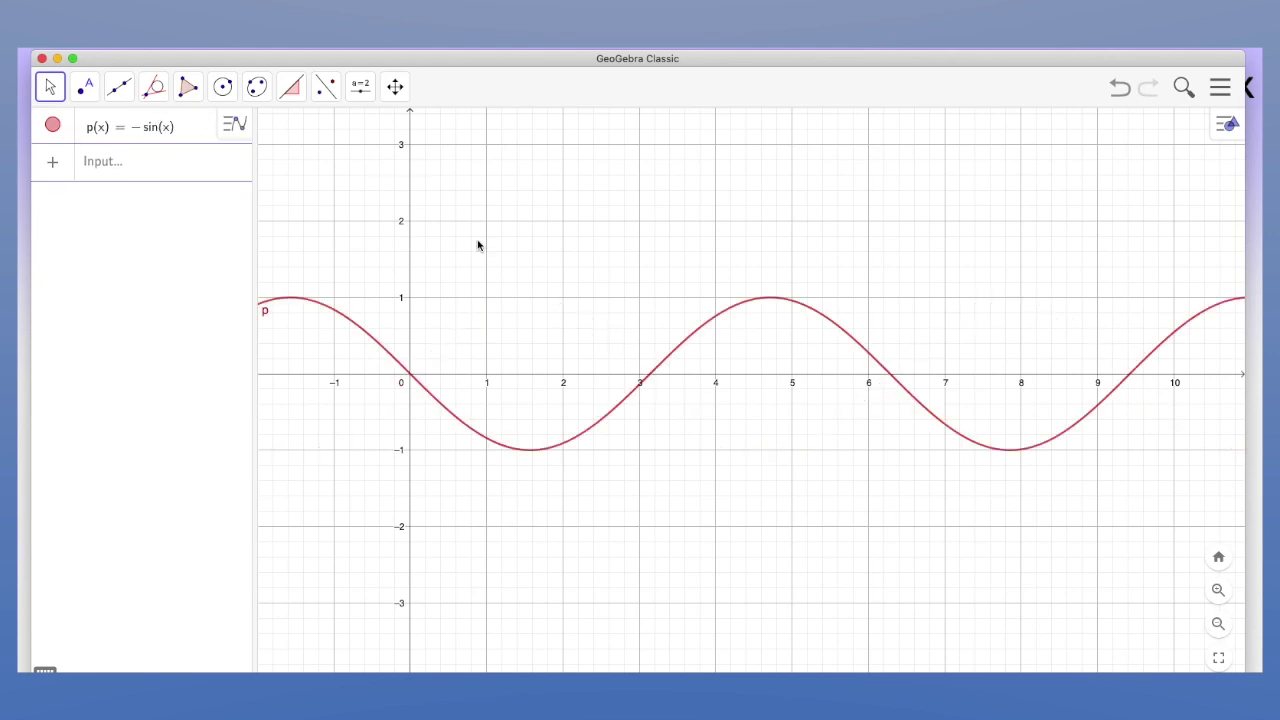
Place point A on the -sin(x) curve at about (0.44, -0.43) and construct the tangent to the curve there
click(102, 94)
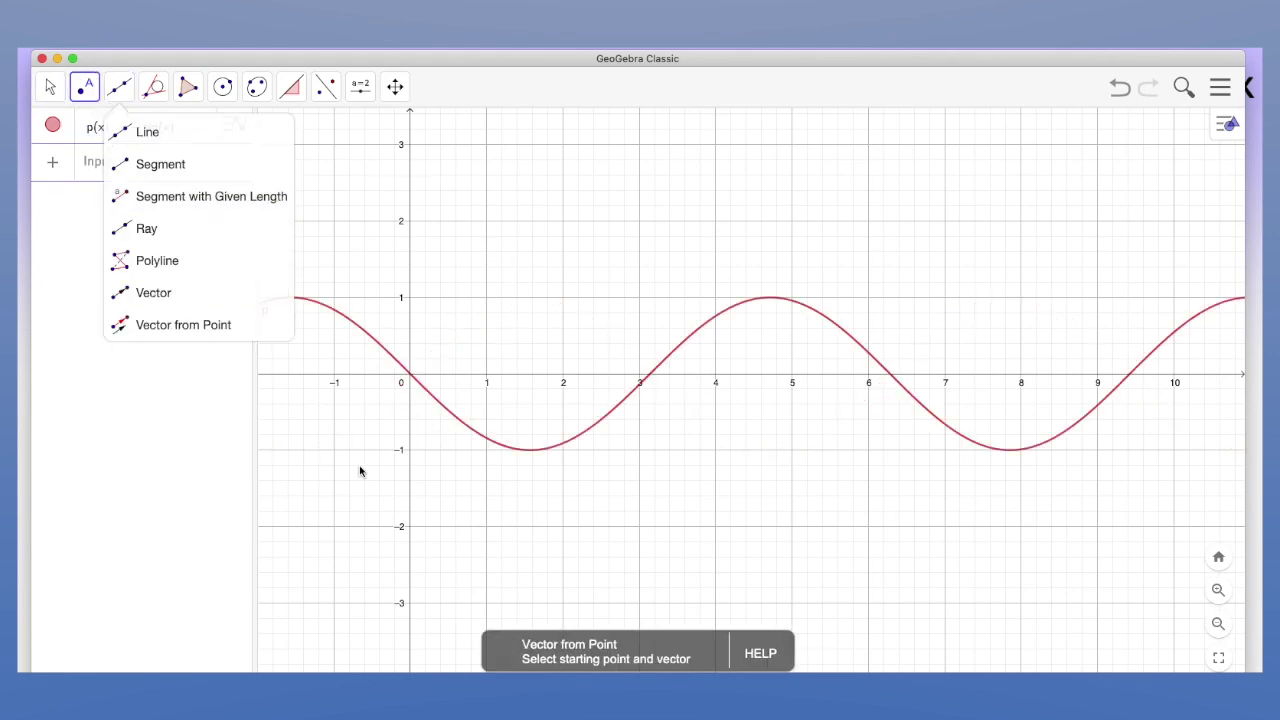
click(445, 410)
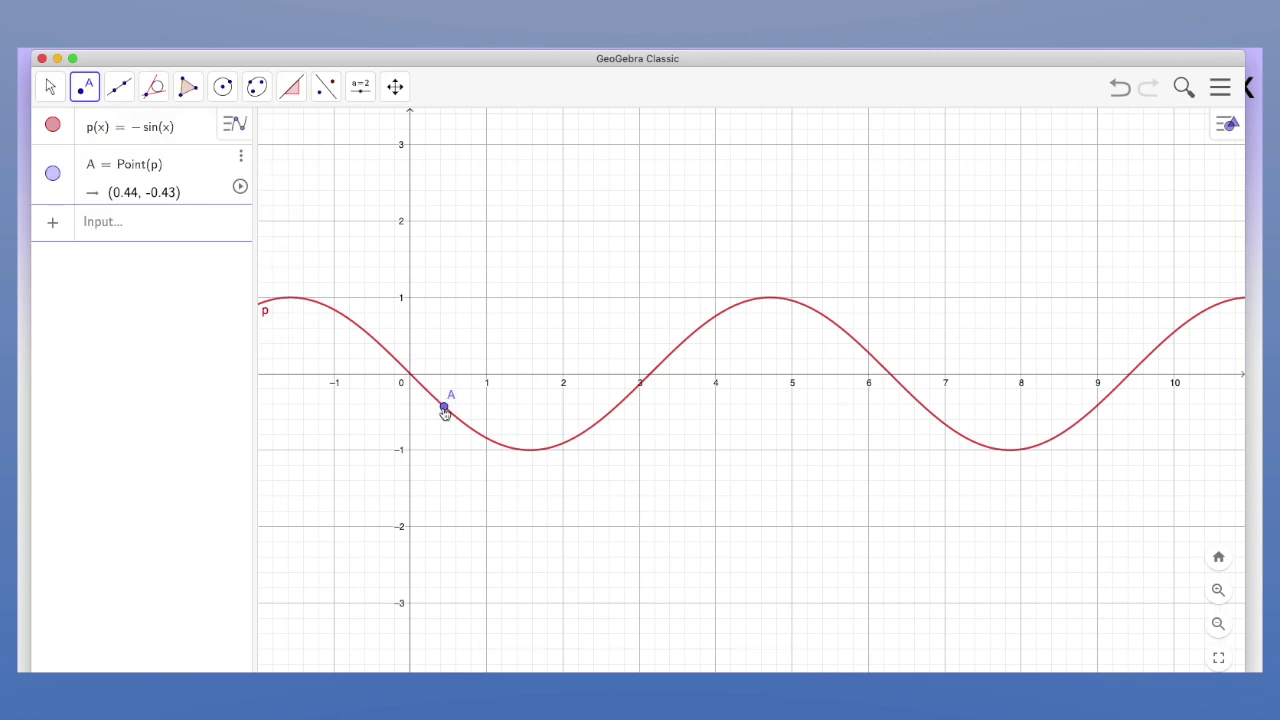
click(148, 96)
click(167, 262)
click(446, 408)
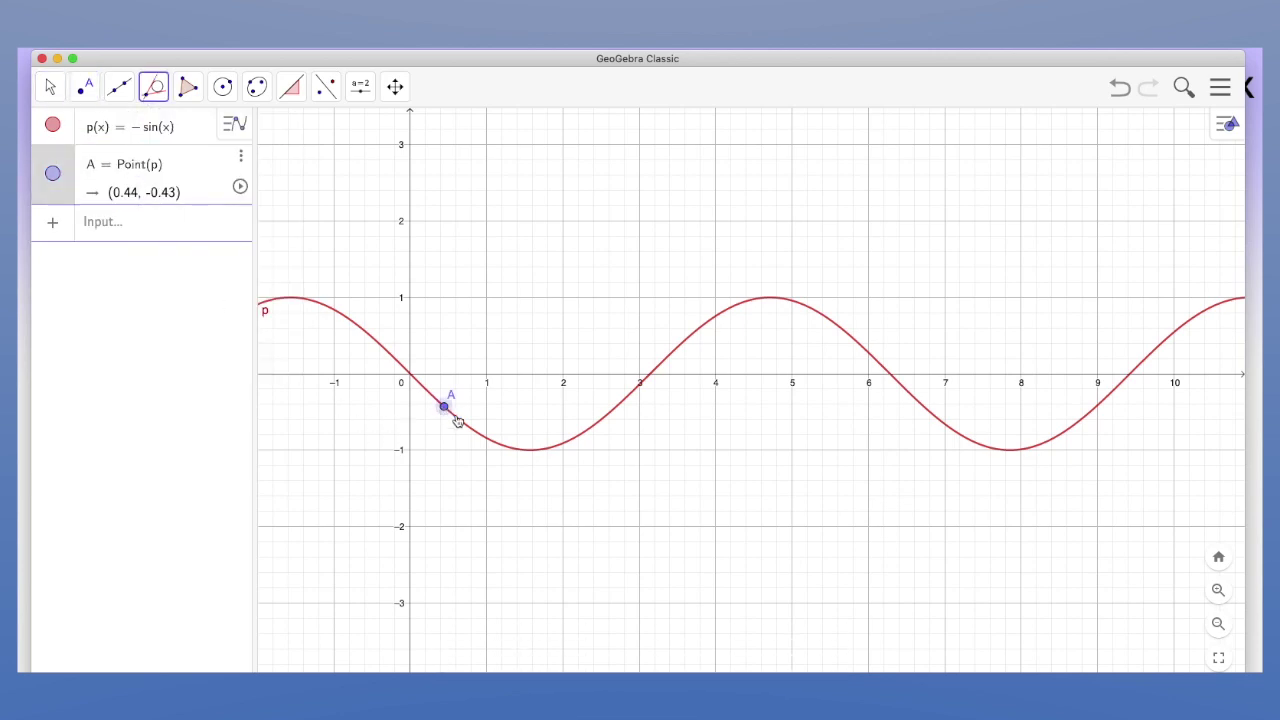
click(452, 416)
Show the slope m of the tangent to the -sin(x) curve and define point B as (x(A), m)
click(294, 89)
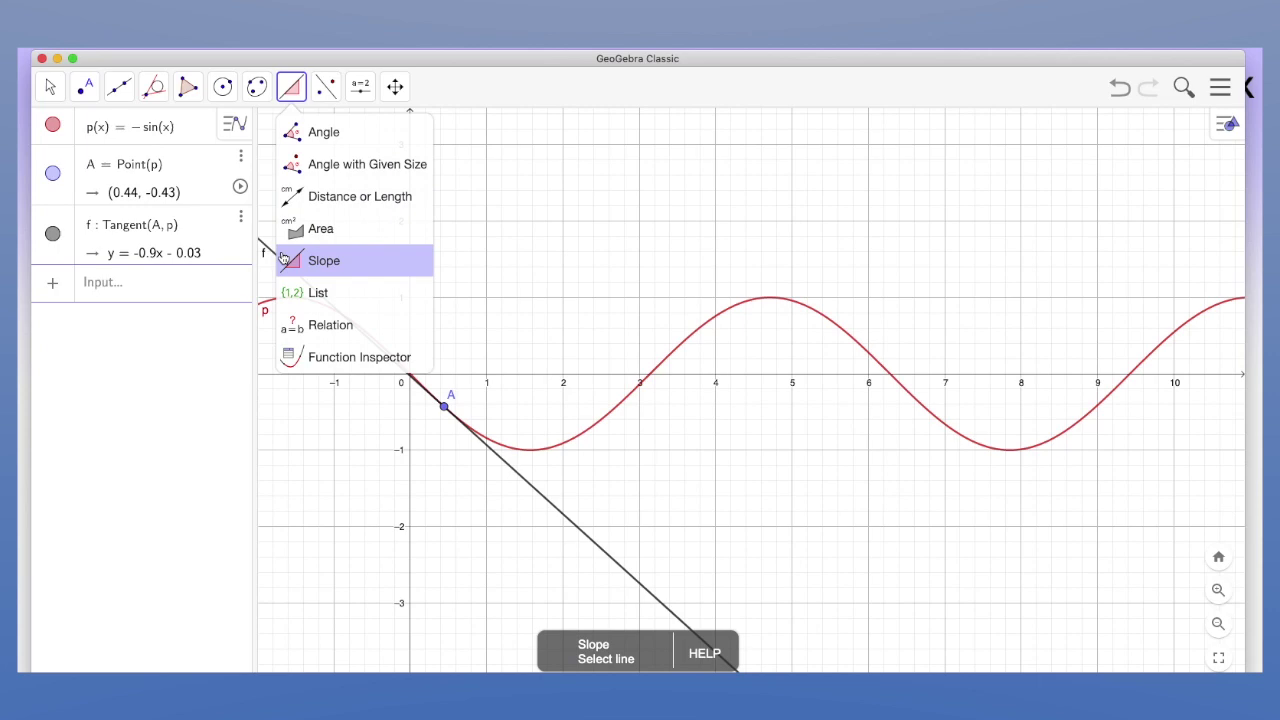
click(288, 261)
click(284, 264)
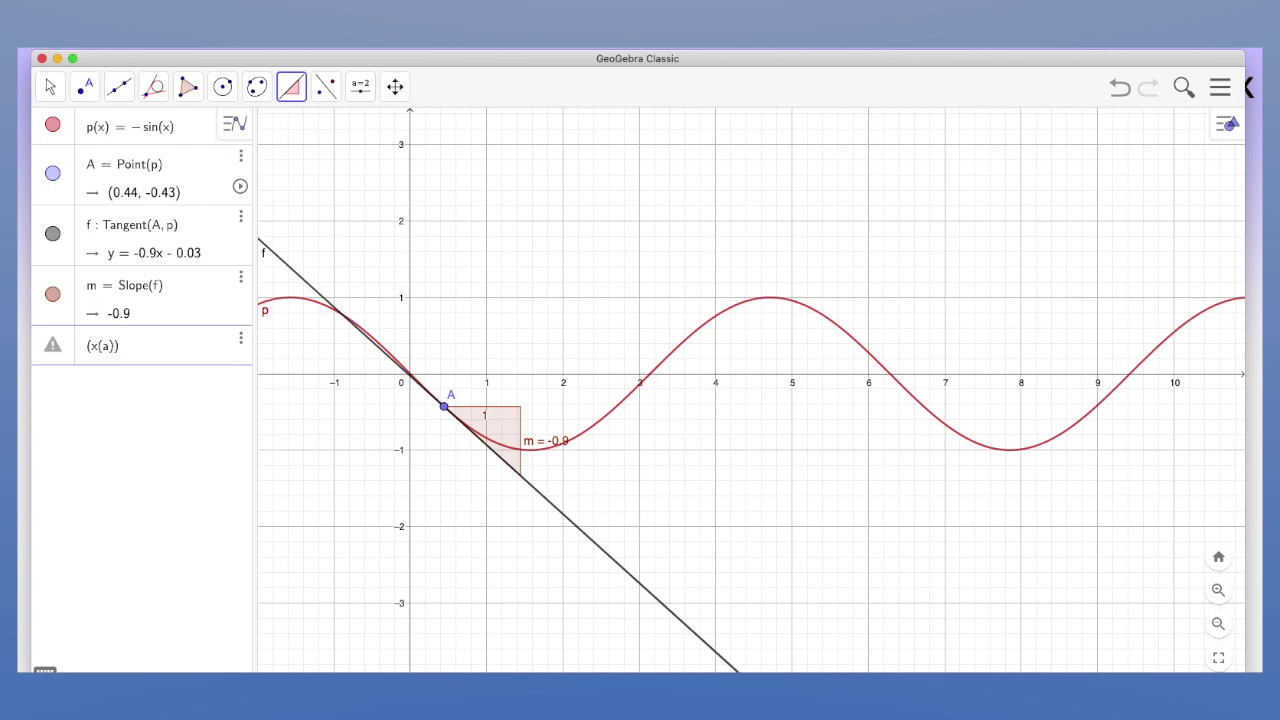
key(Return)
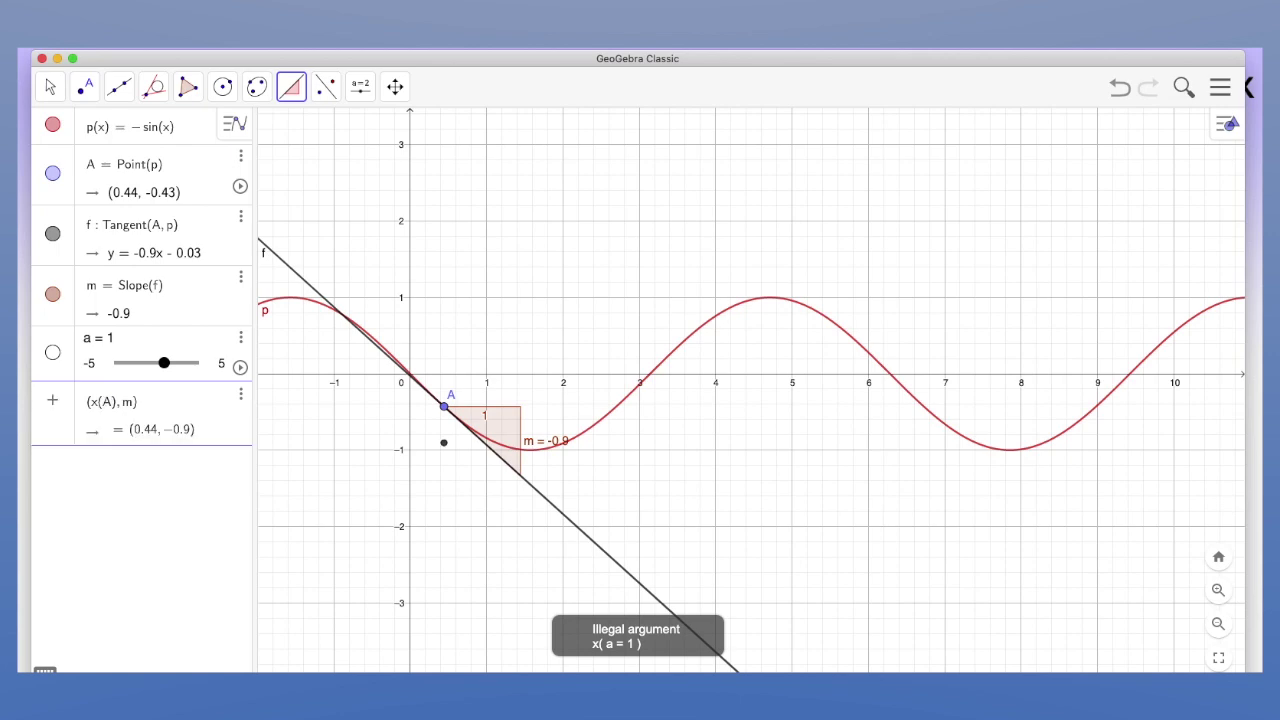
key(Return)
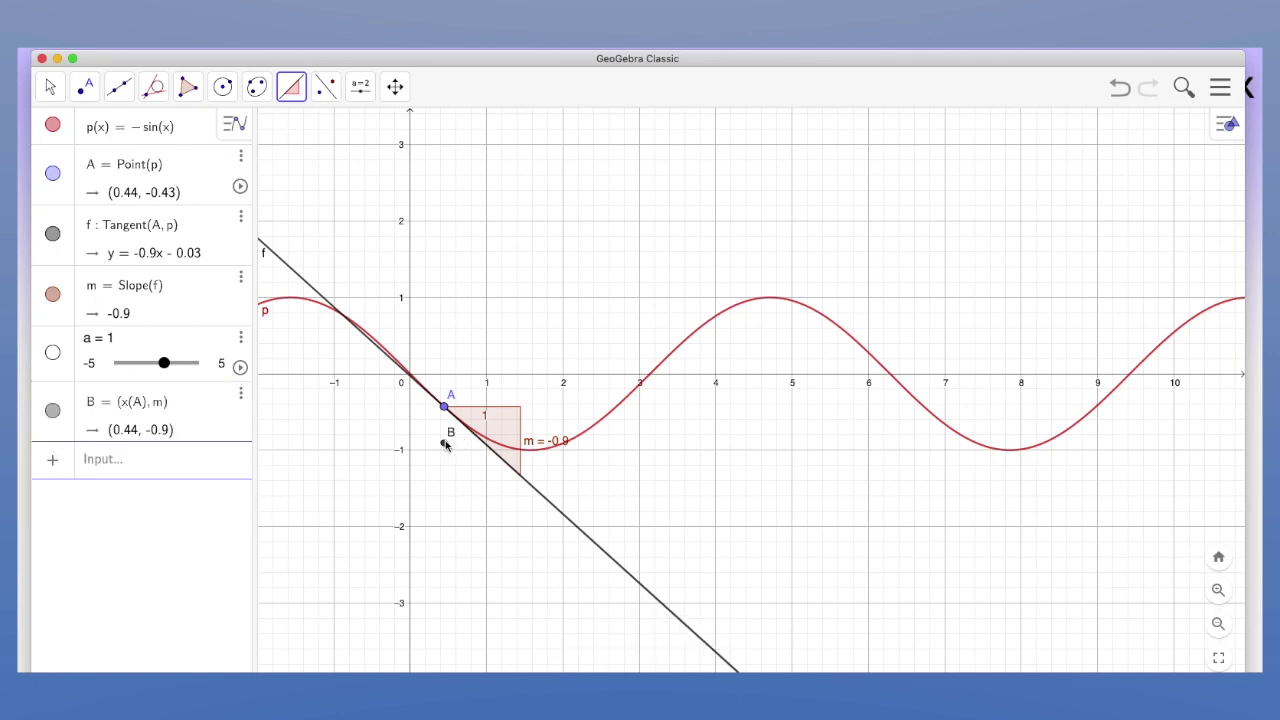
Turn on the trace of point B and animate point A along the -sin(x) curve to plot the slope values
right_click(446, 445)
click(487, 532)
right_click(445, 407)
click(489, 512)
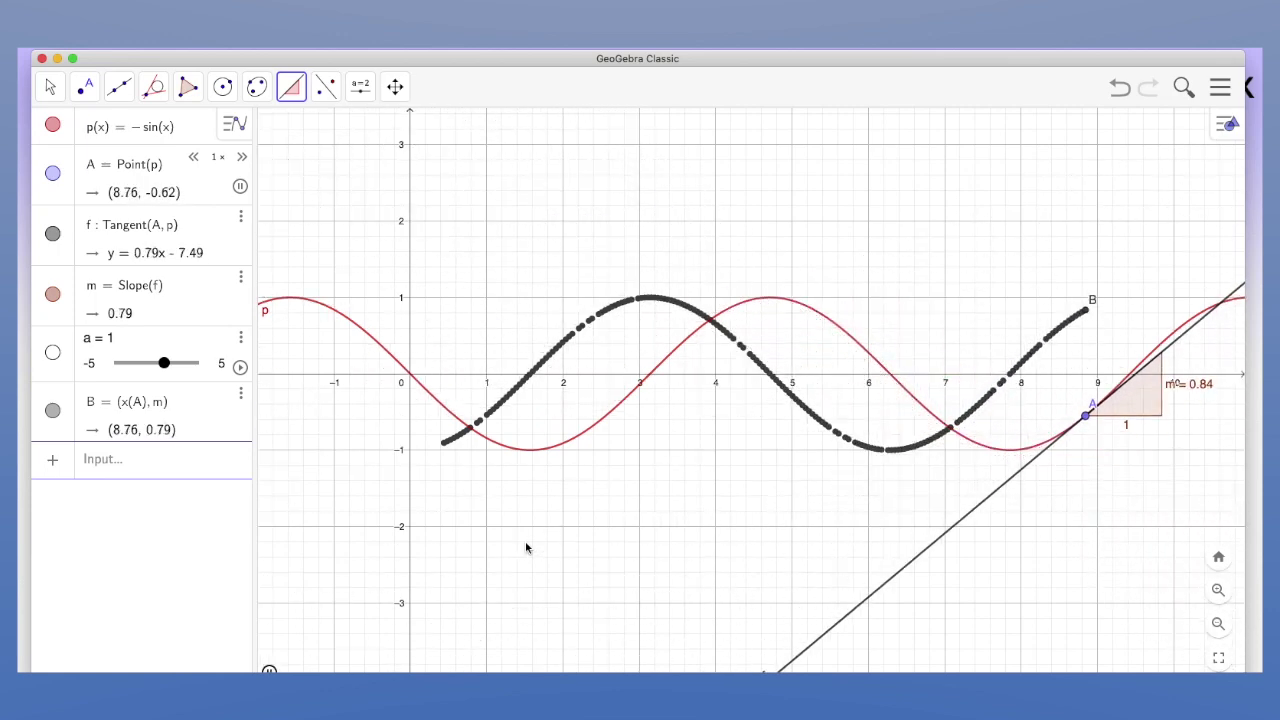
Graph -cos(x) over the points traced from the slope of -sin(x)
click(143, 469)
text(-cosx)
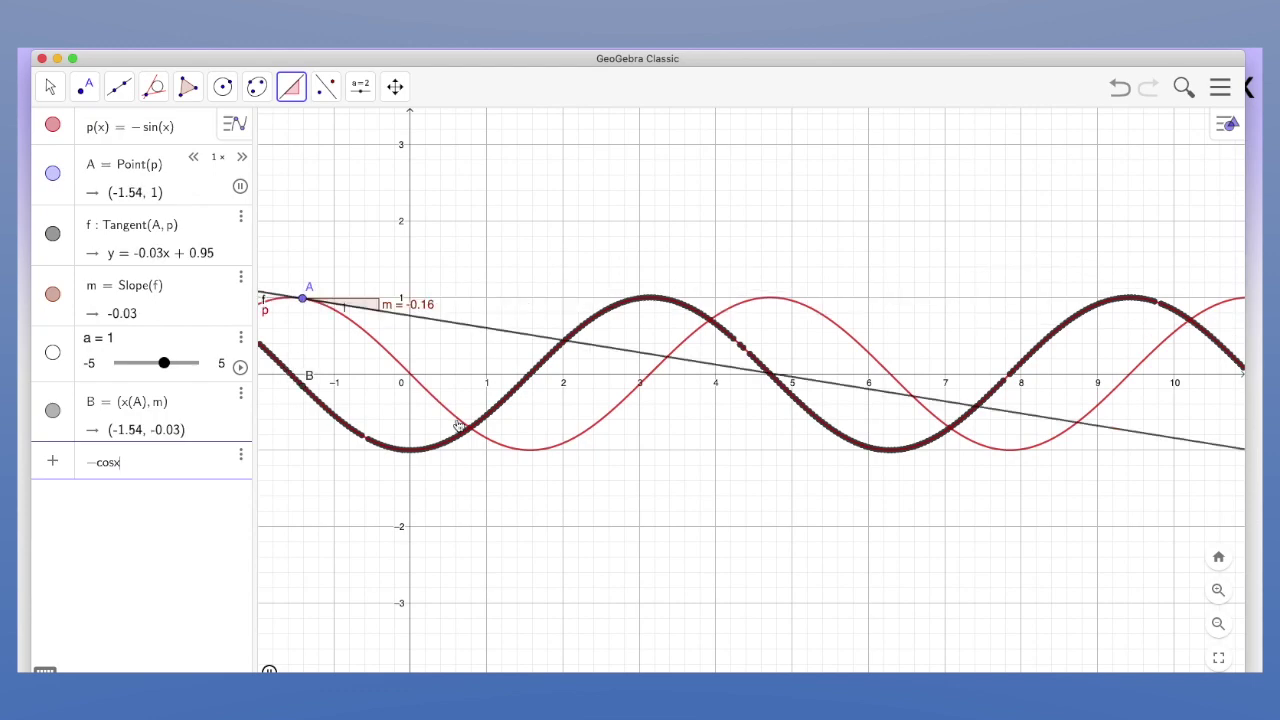
key(Return)
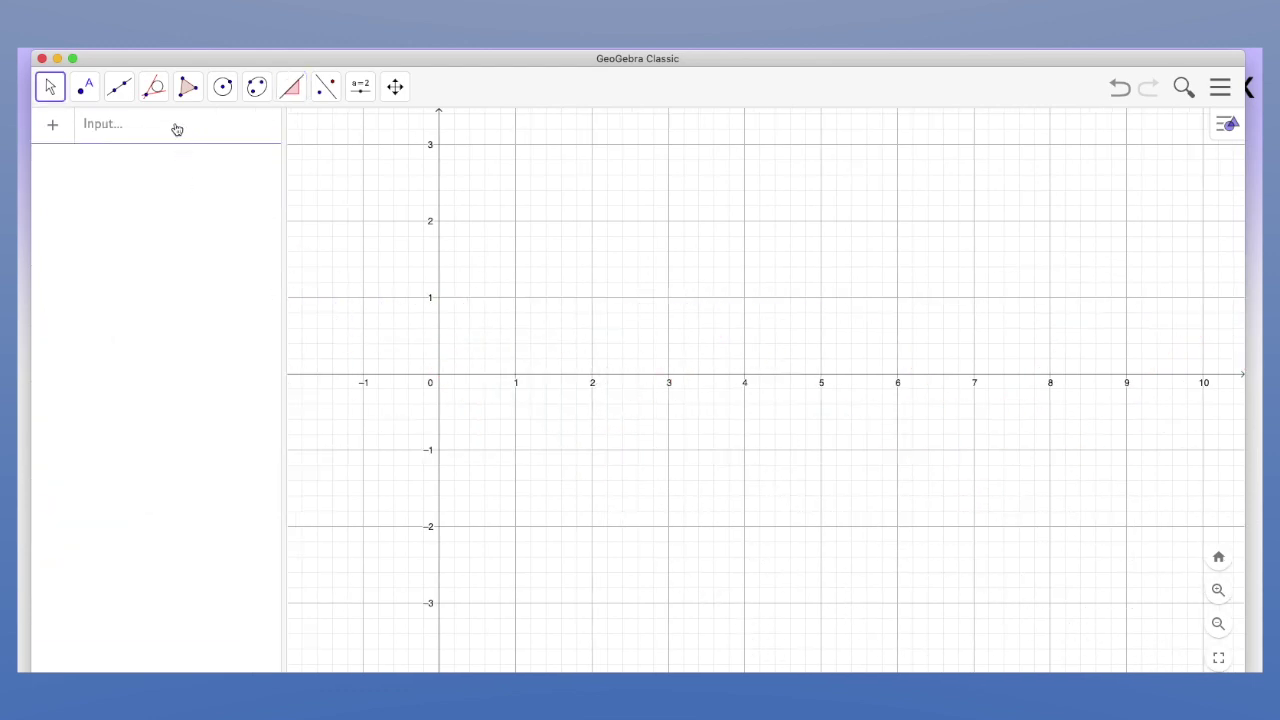
Graph -cos(x) as the only function in an empty construction
click(177, 129)
text(-c)
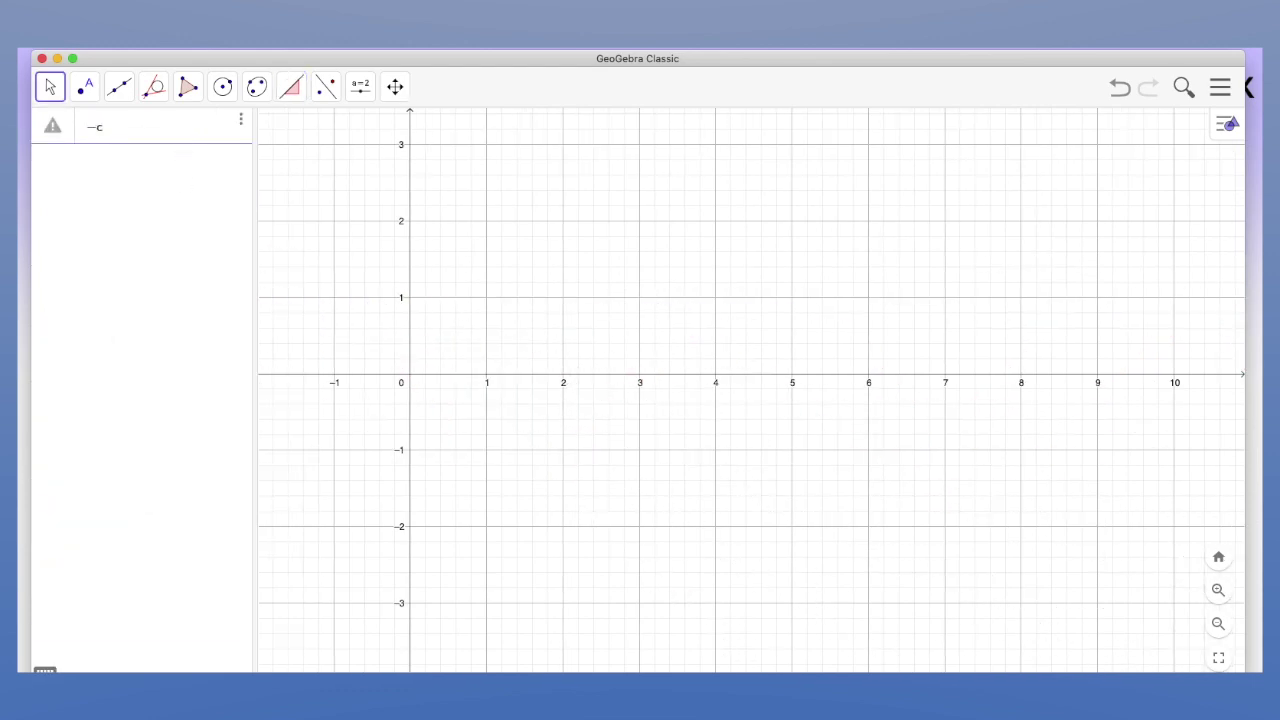
text(osx)
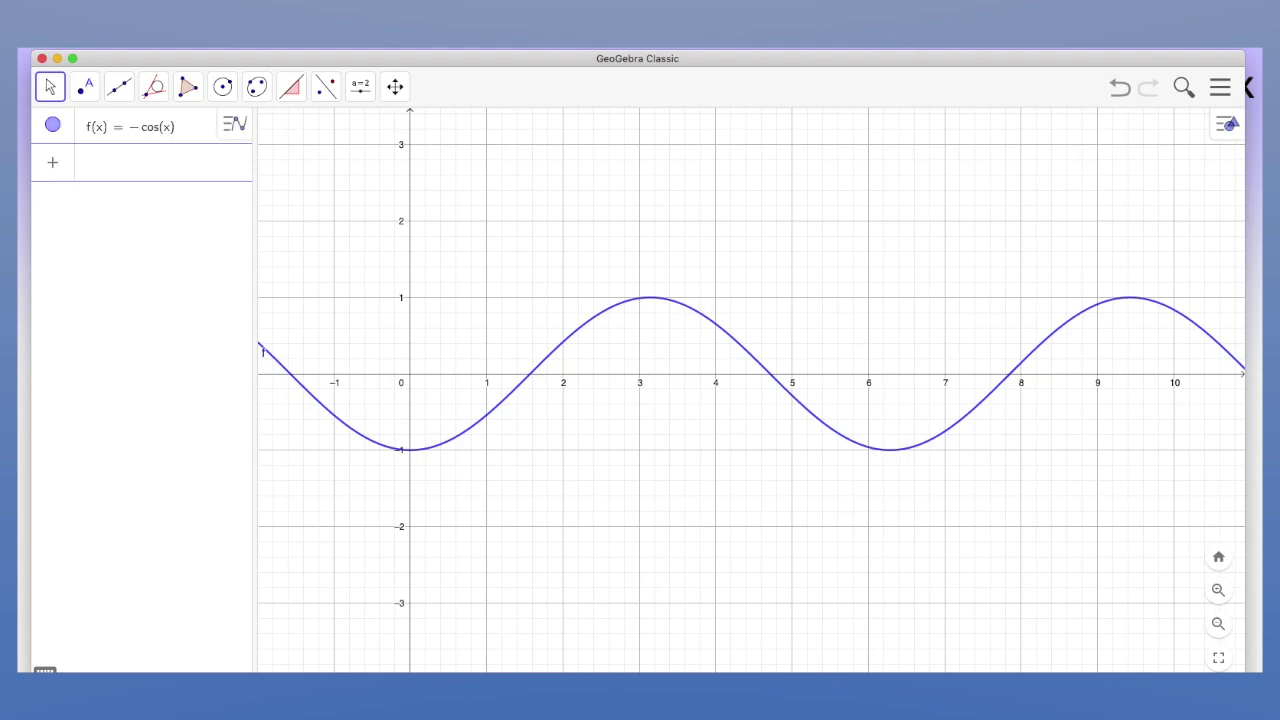
Place point A on the -cos(x) curve at about (2.41, 0.74) and construct the tangent to the curve at that point
click(86, 90)
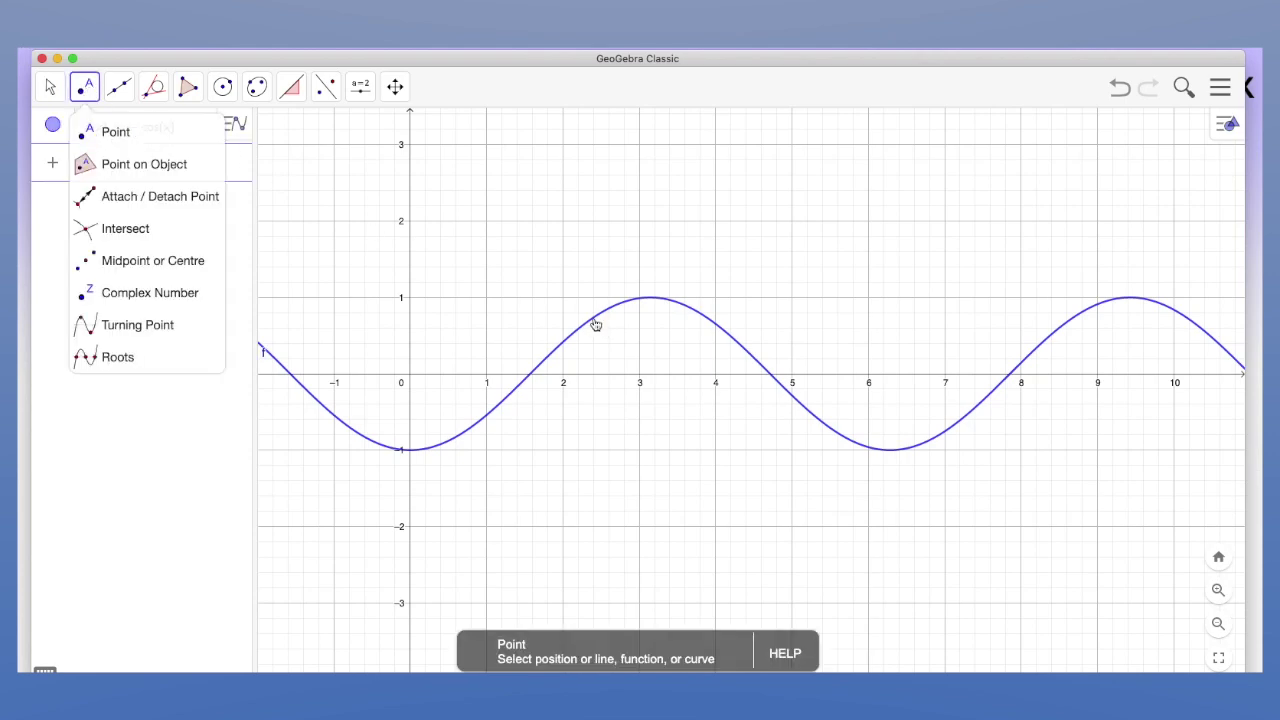
click(594, 318)
click(154, 90)
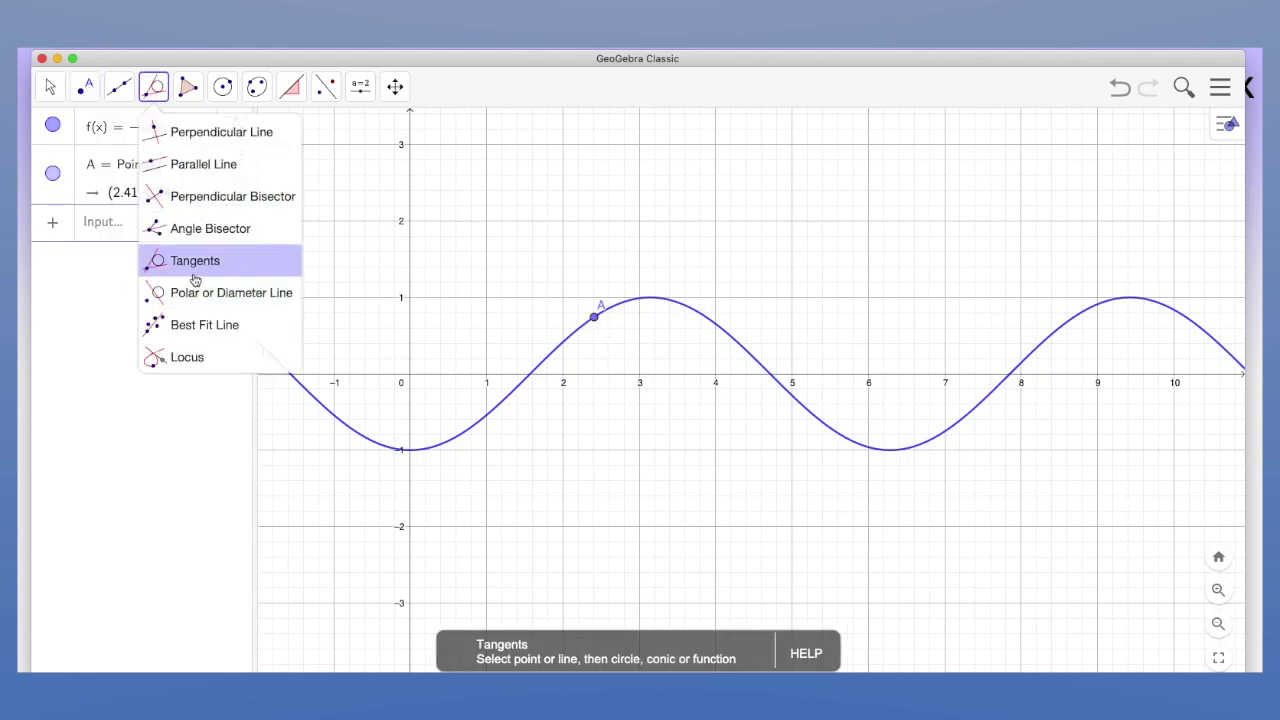
click(595, 319)
click(640, 303)
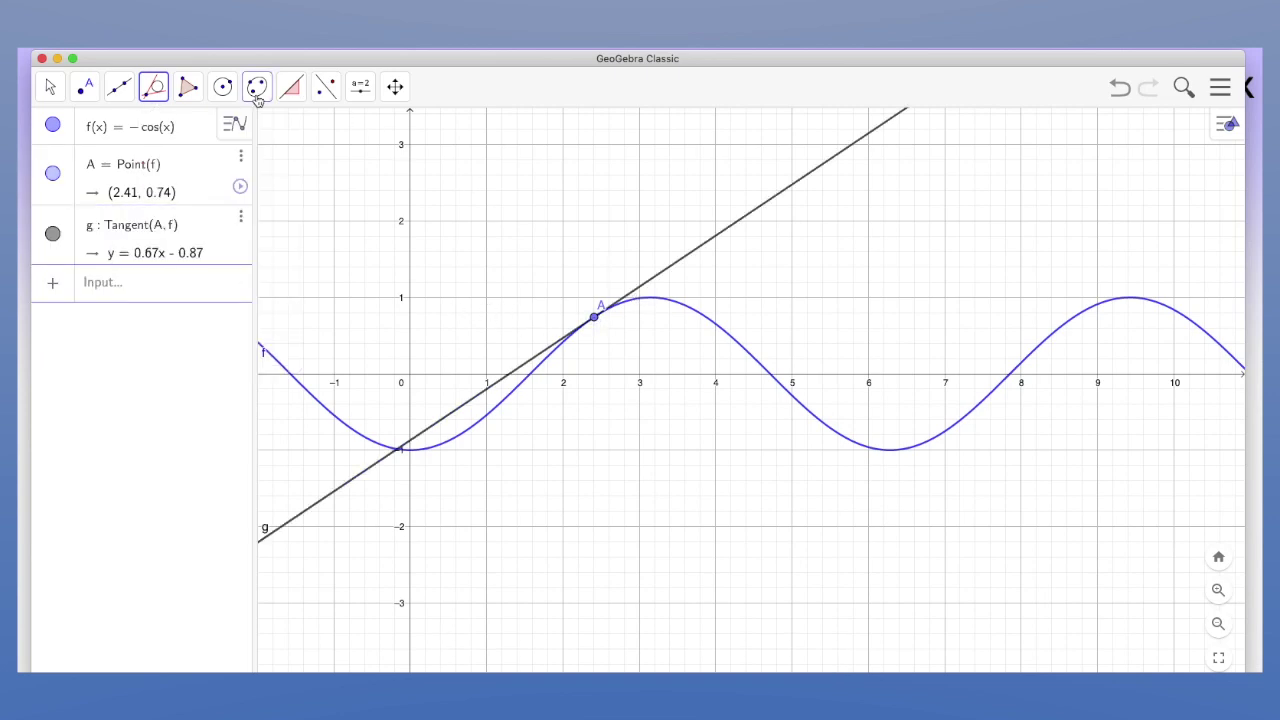
Show the slope m of the tangent to the -cos(x) curve and define point B as (x(A), m)
click(304, 87)
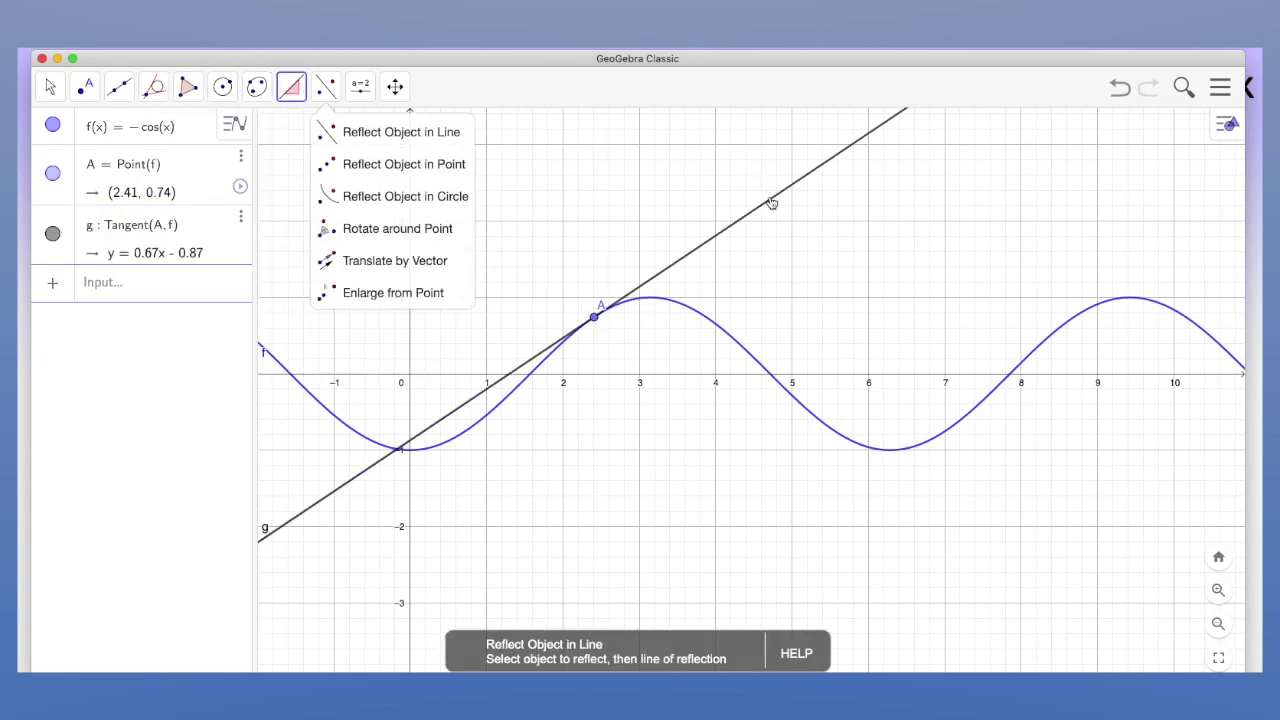
click(767, 202)
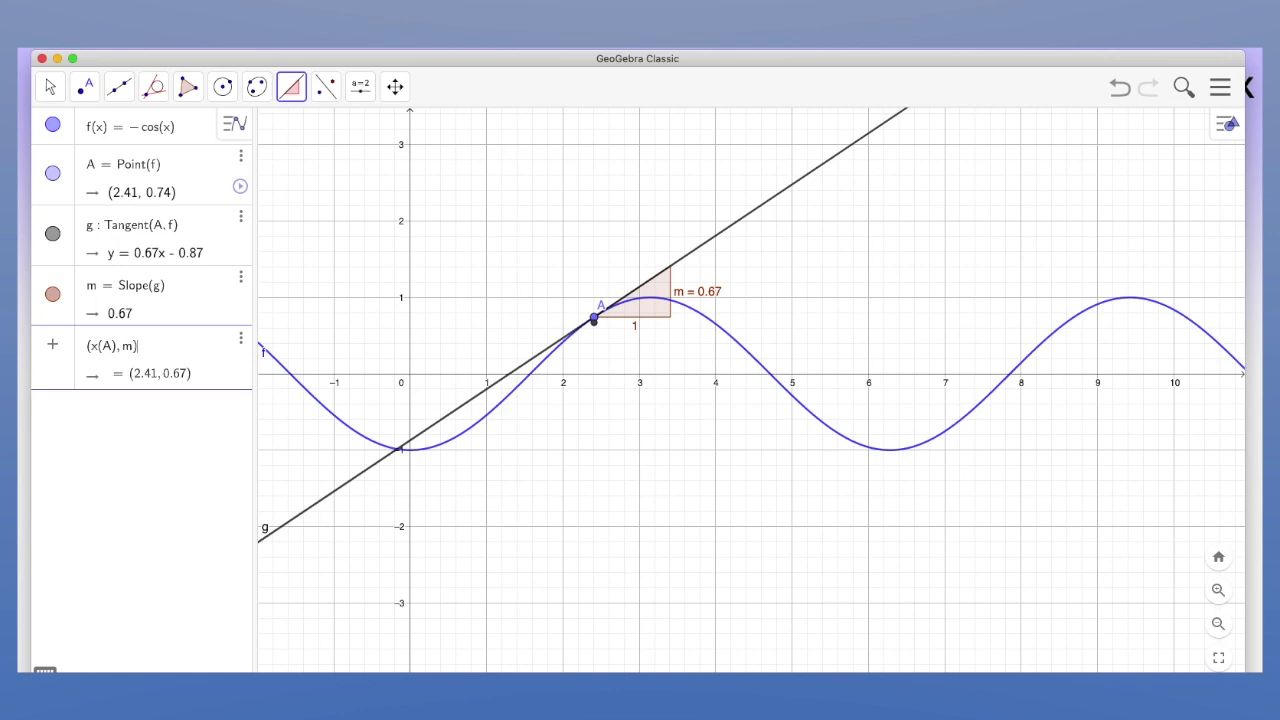
Animate point A along the -cos(x) curve with the trace of point B turned on to plot the slope values
right_click(595, 329)
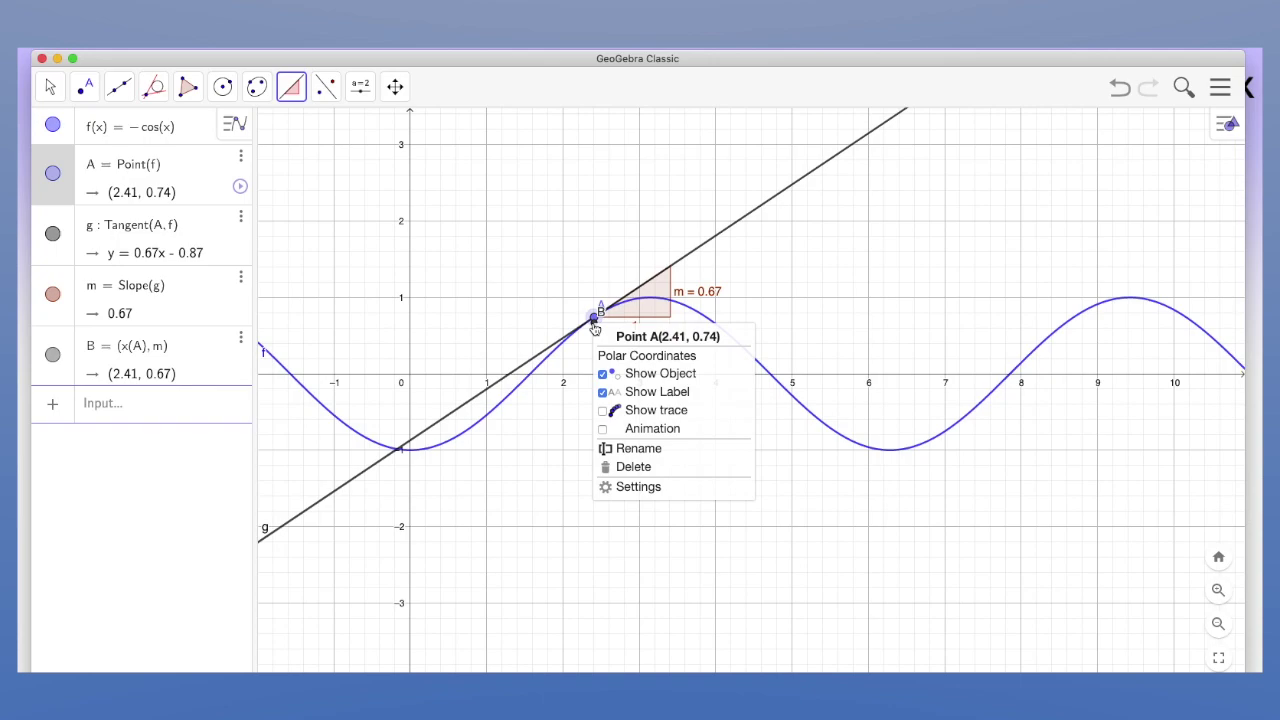
click(635, 430)
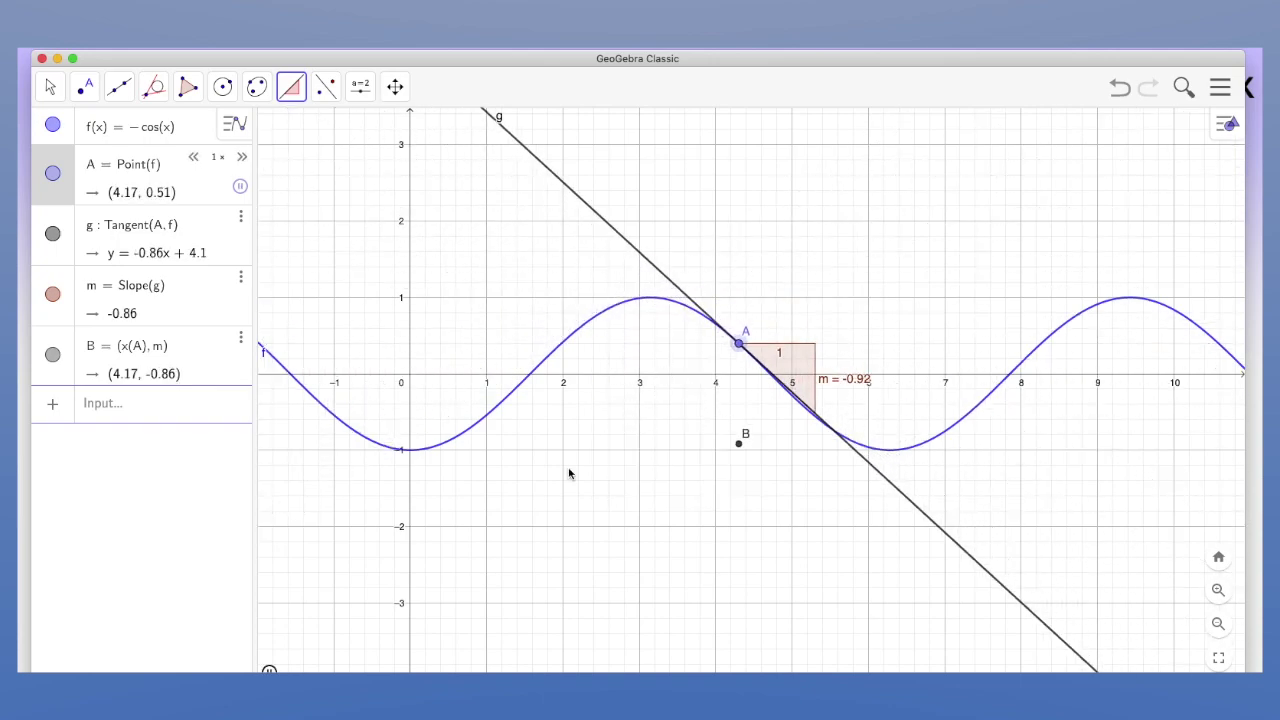
click(268, 670)
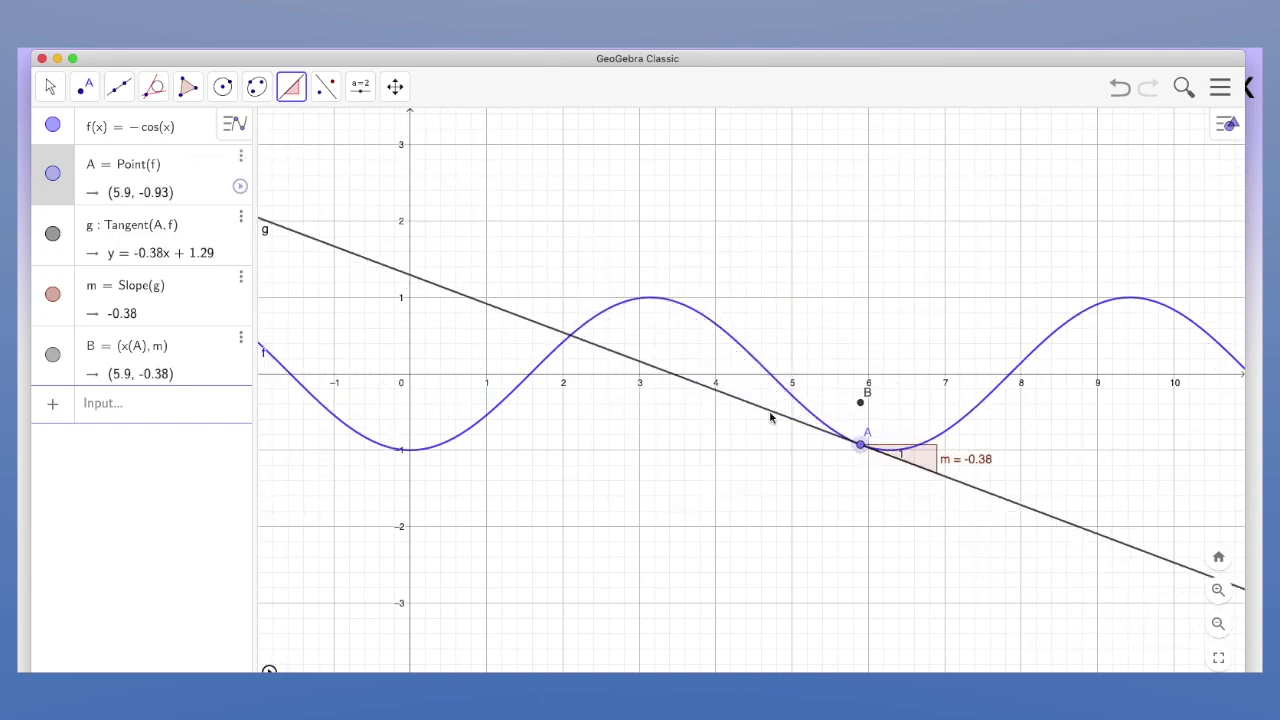
right_click(861, 405)
click(901, 491)
click(268, 670)
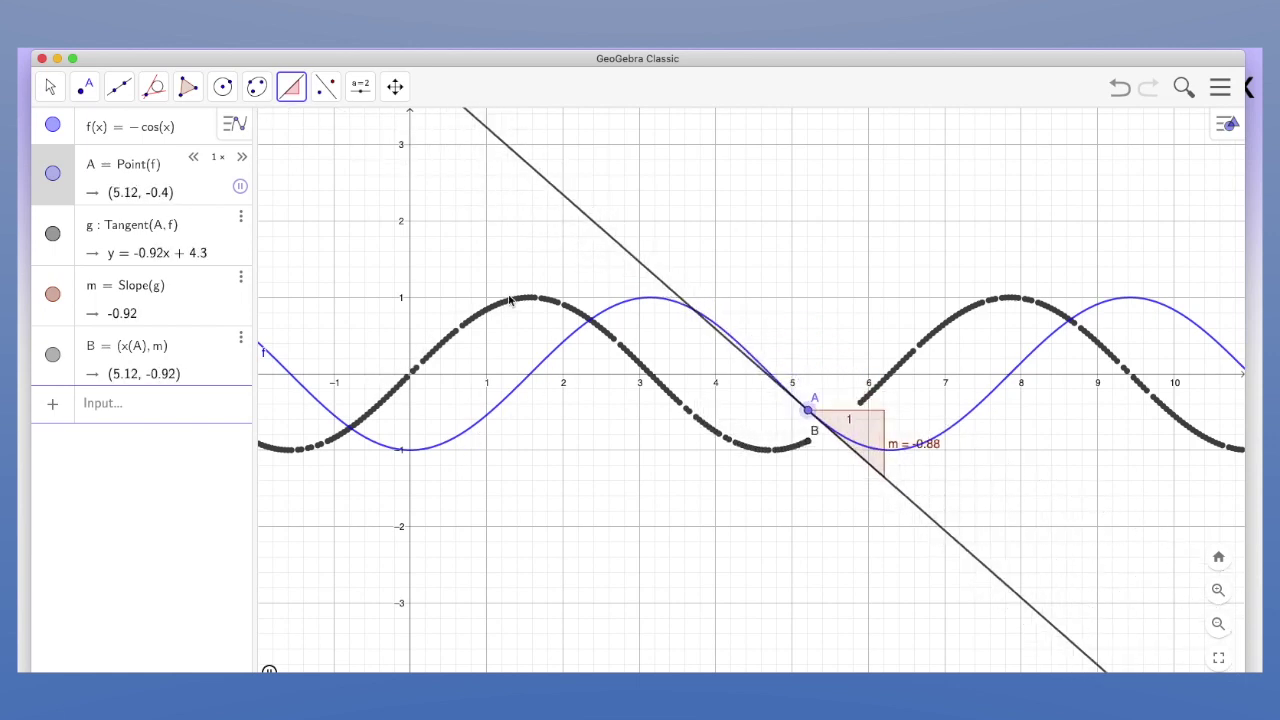
Graph sin(x) over the points traced from the slope of -cos(x)
click(120, 405)
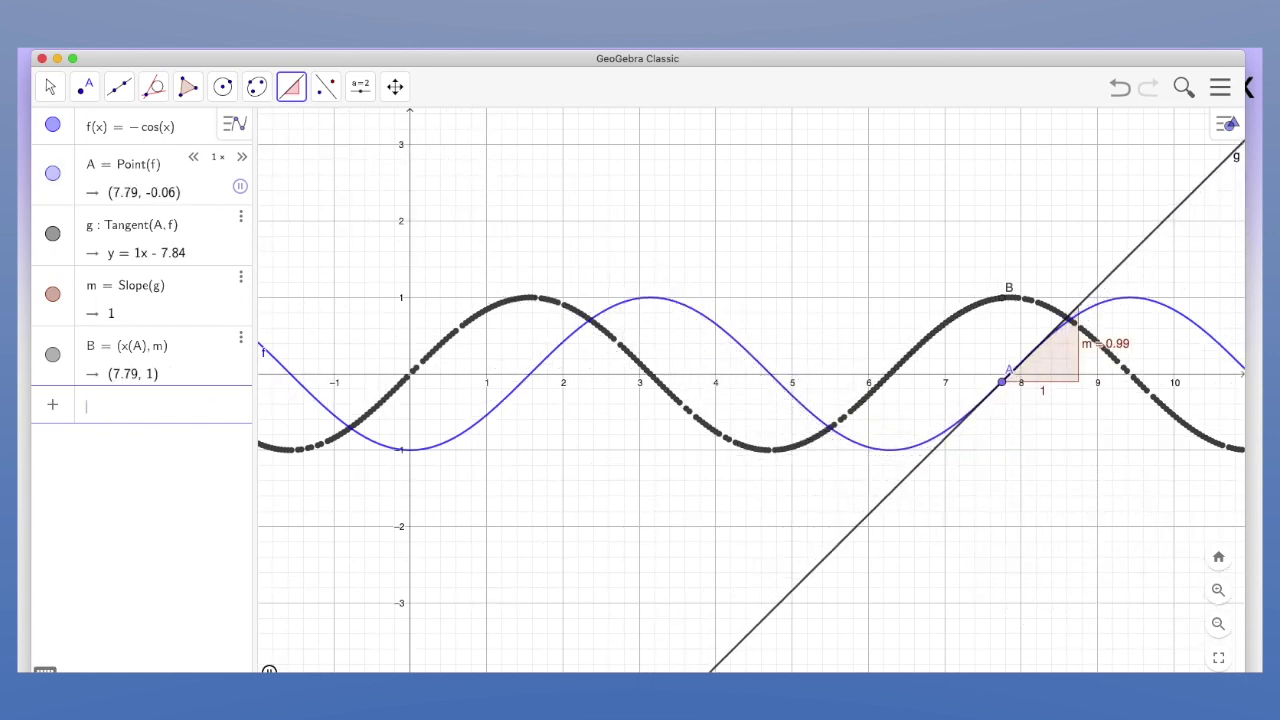
text(sinx)
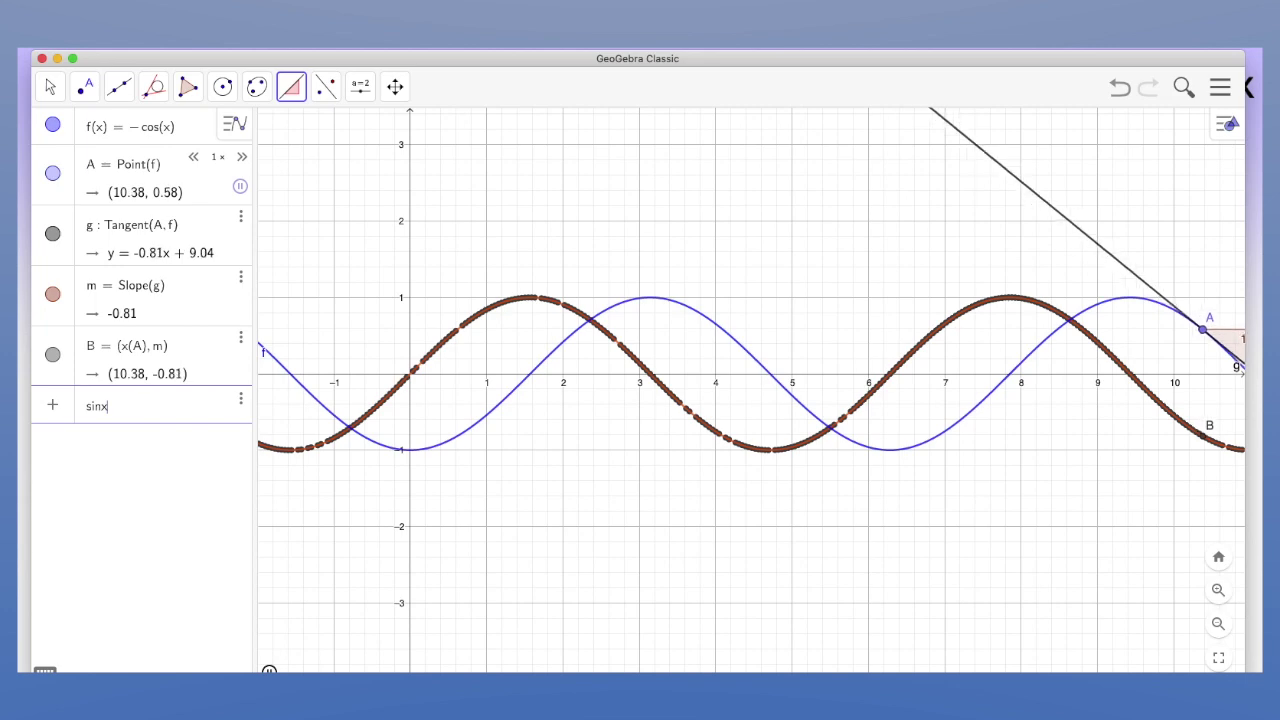
key(Return)
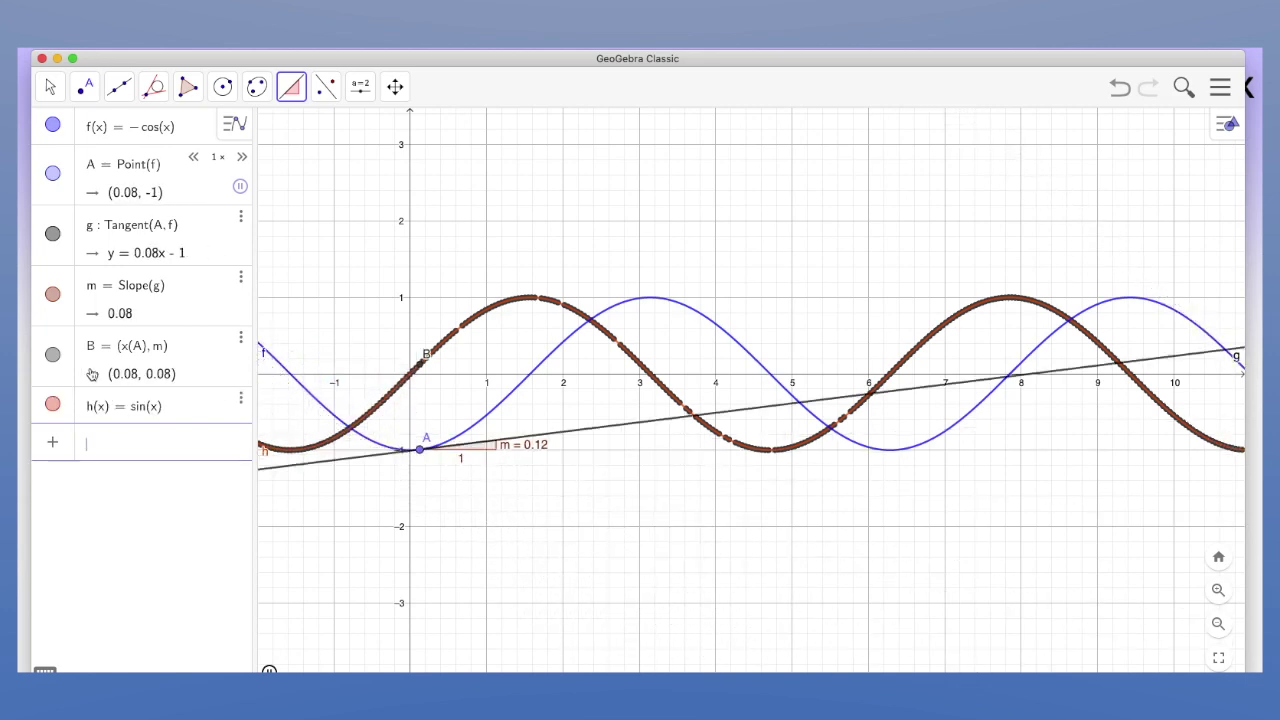
Add the graphs of -sin(x) and cos(x) alongside the -cos(x) and sin(x) curves
click(118, 444)
text(-si)
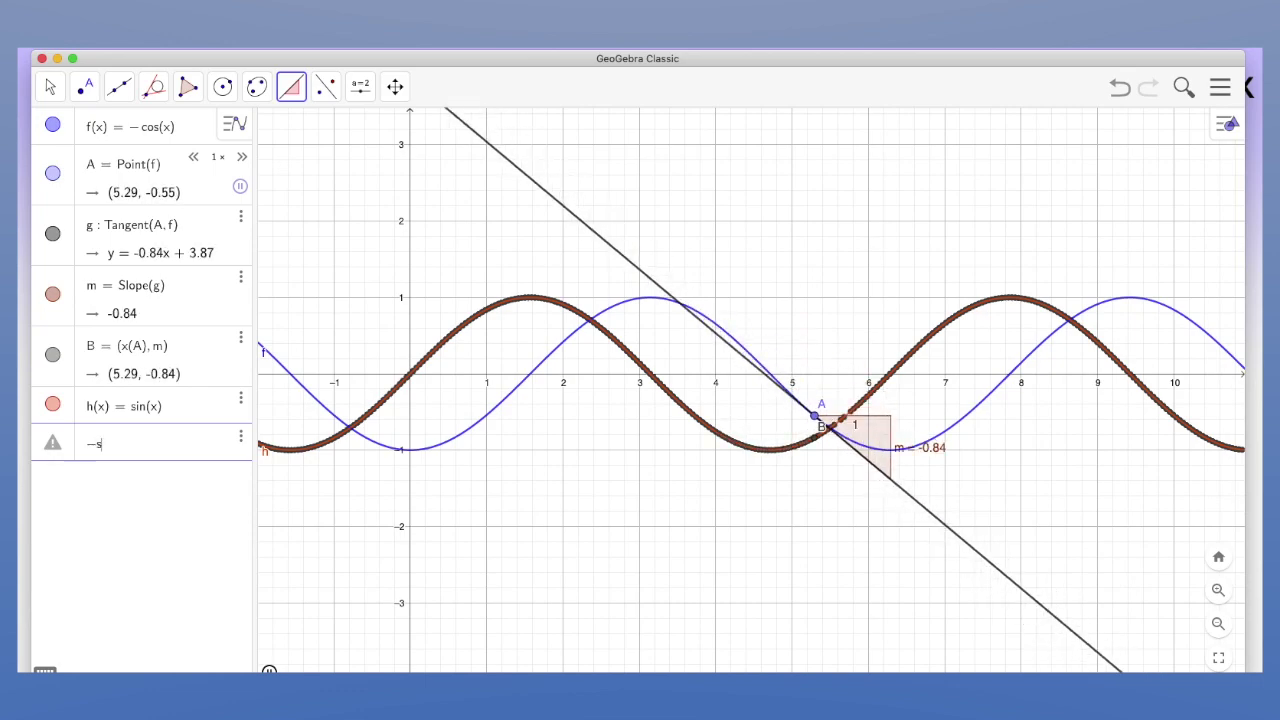
text(n(x))
key(Return)
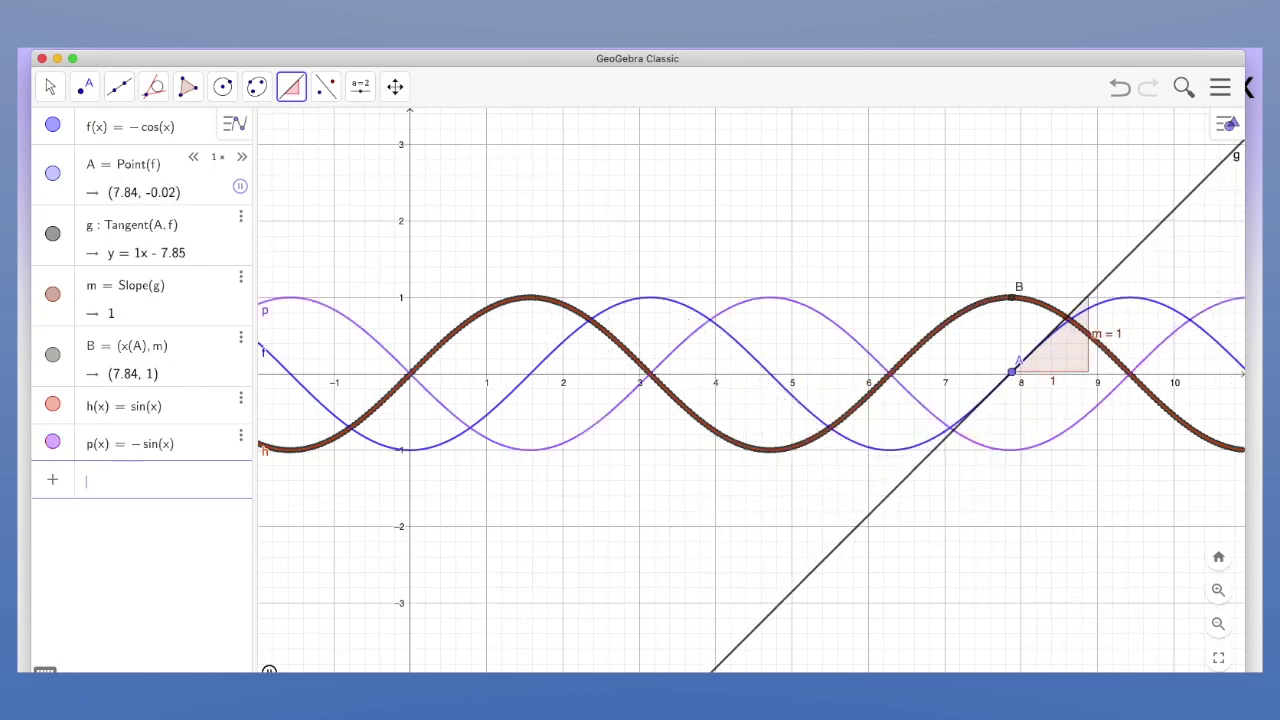
text(cosx)
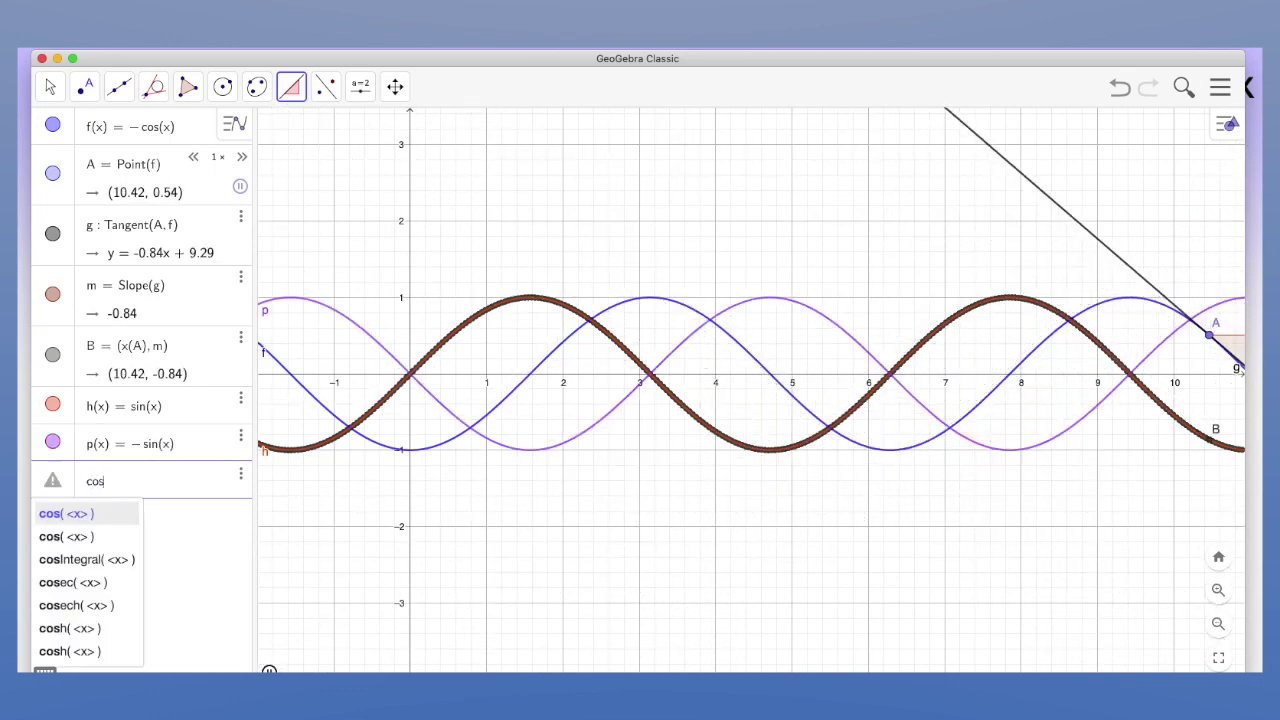